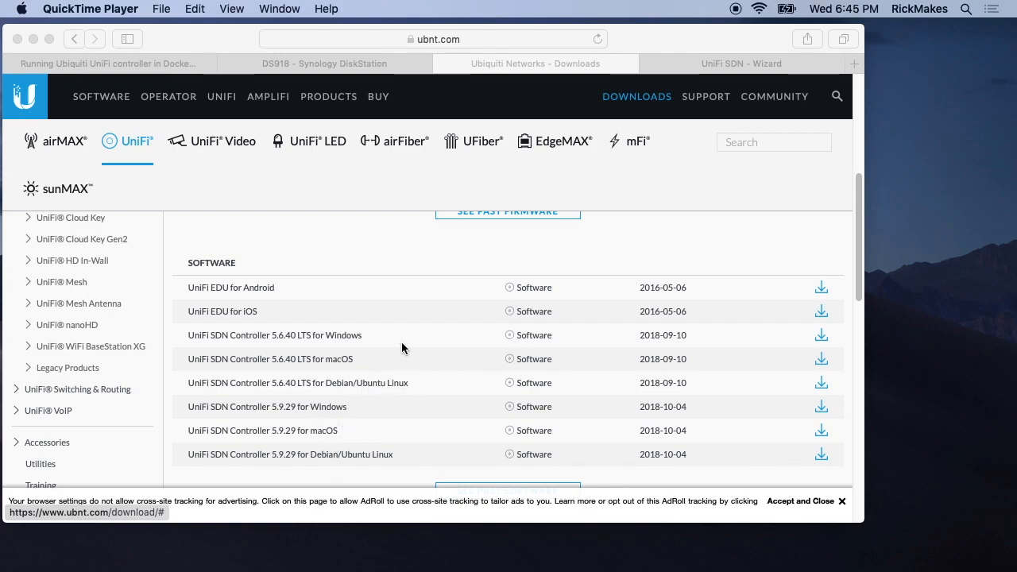
# - Look over the DiskStation desktop and the start of the article on running the UniFi controller in Docker
pyautogui.click(314, 61)
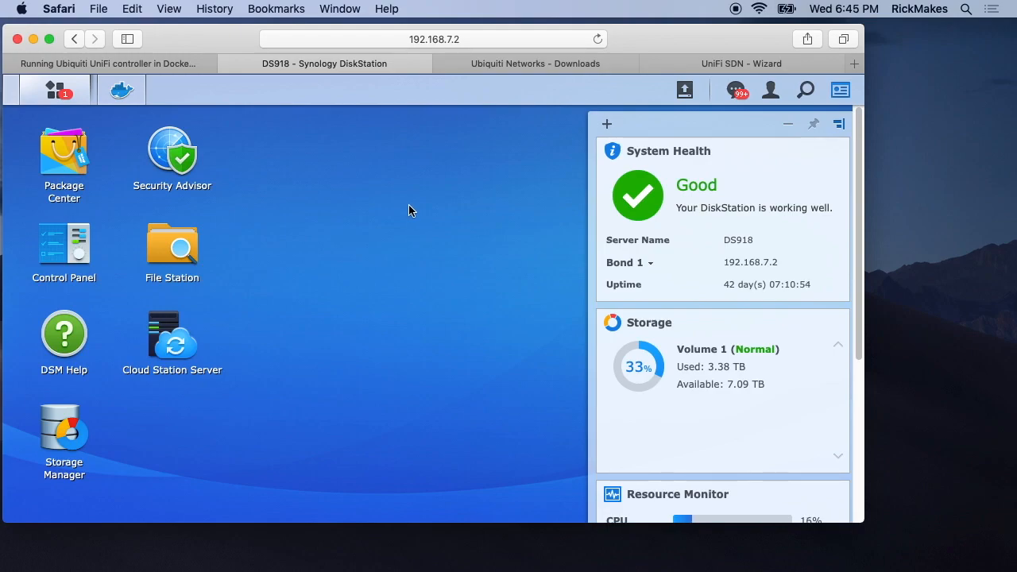
pyautogui.click(156, 65)
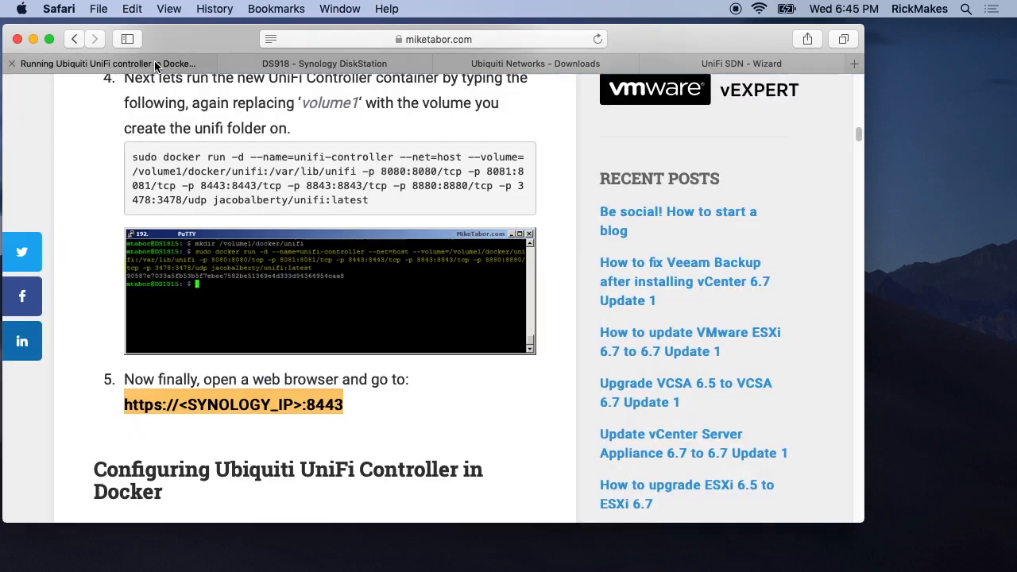
pyautogui.scroll(15, 322, 195)
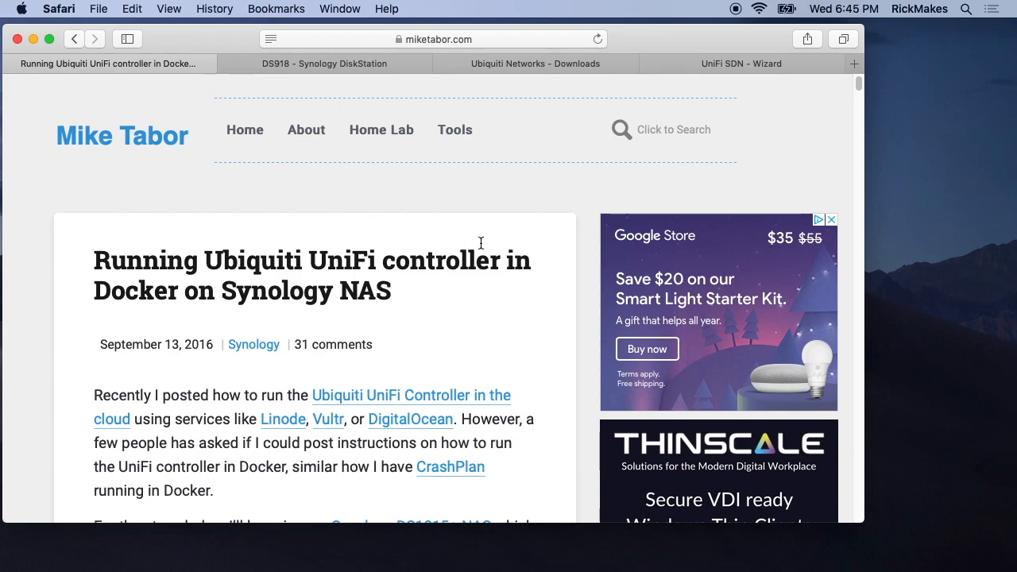
# - Copy the full web address of the UniFi Setup Wizard page
pyautogui.click(710, 69)
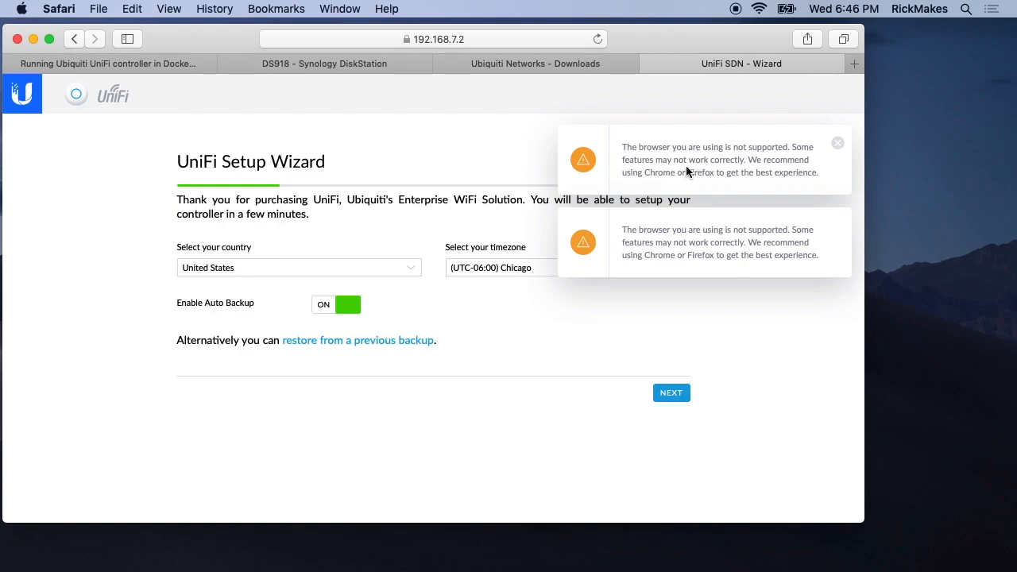
pyautogui.click(425, 39)
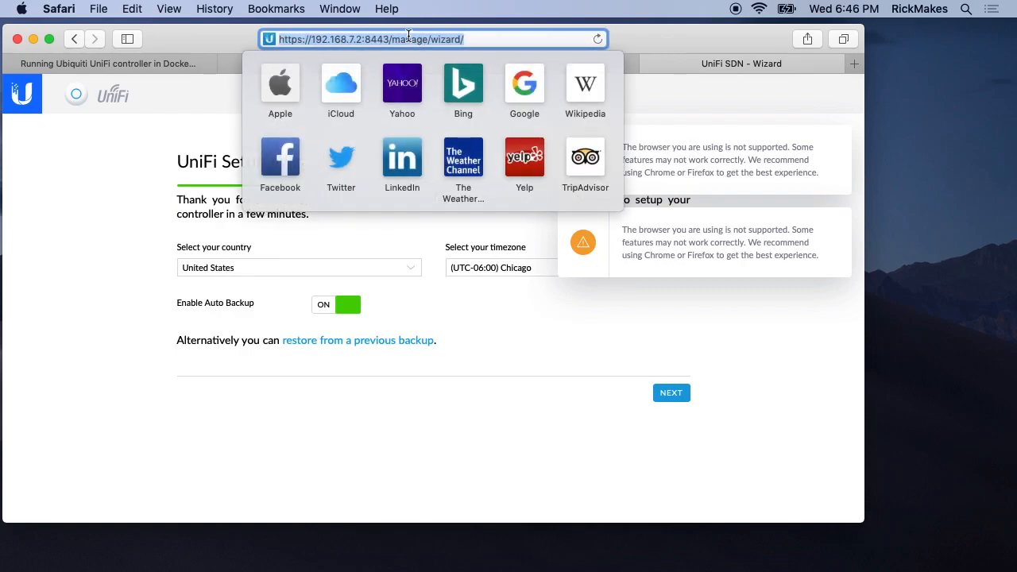
pyautogui.rightClick(411, 37)
pyautogui.click(429, 58)
pyautogui.click(183, 379)
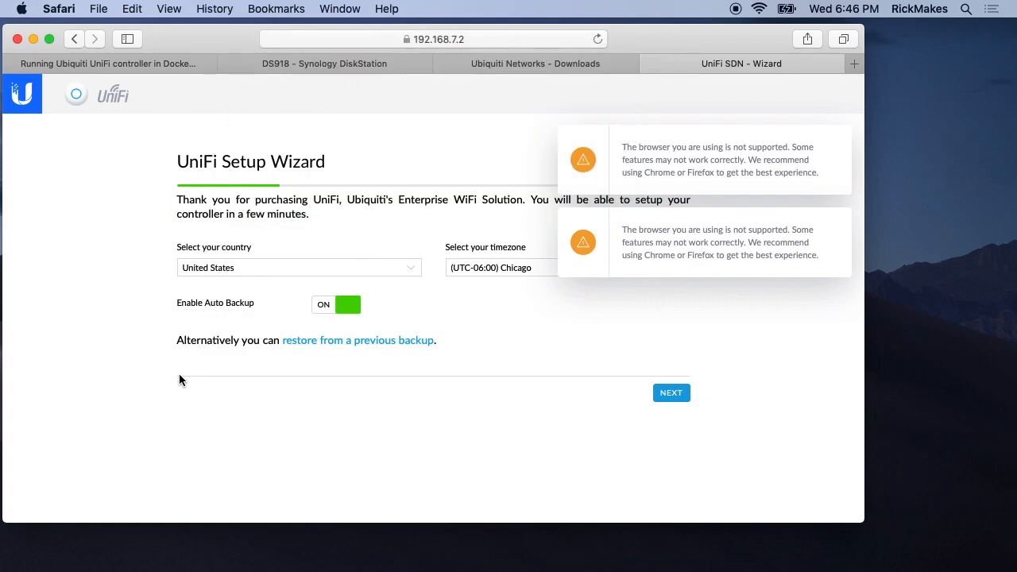
# - Launch Google Chrome and finish its first-run setup without making it the default browser
pyautogui.press('super+space')
pyautogui.write('chrome')
pyautogui.press('Return')
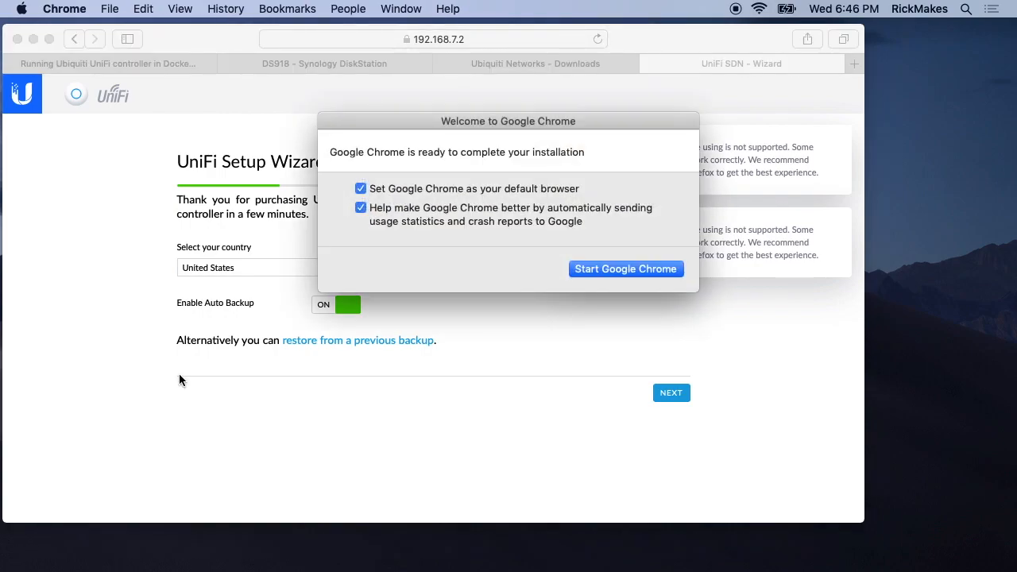
pyautogui.click(362, 190)
pyautogui.click(580, 270)
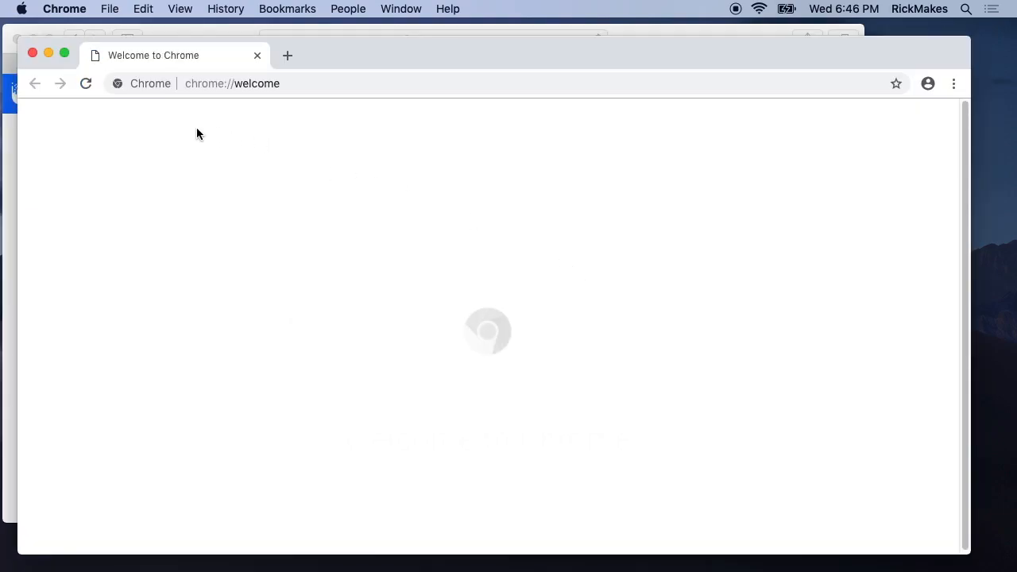
# - Load the copied wizard address in Chrome, proceeding to 192.168.7.2 despite the certificate warning, and make the window full screen
pyautogui.click(248, 91)
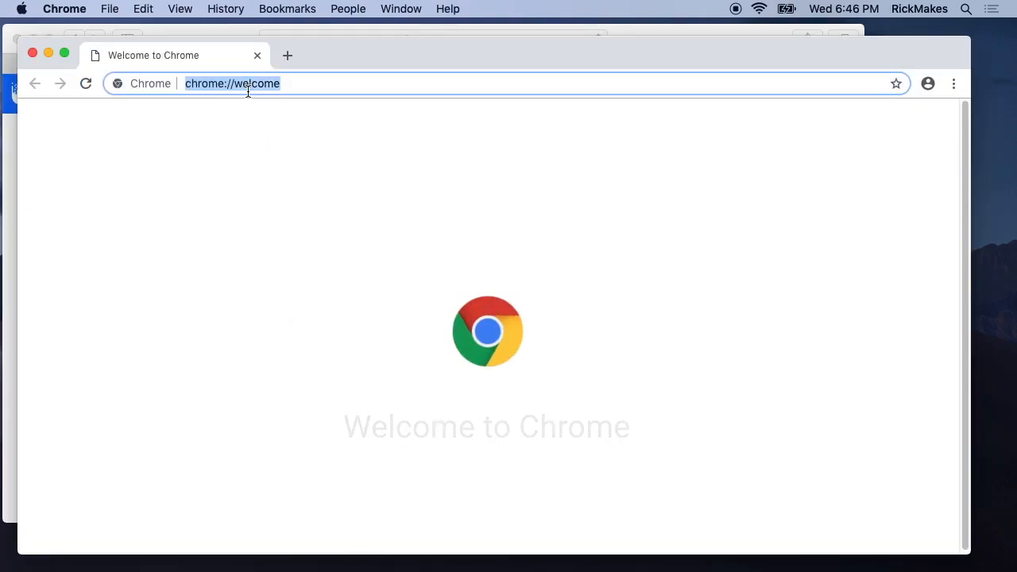
pyautogui.press('super+v')
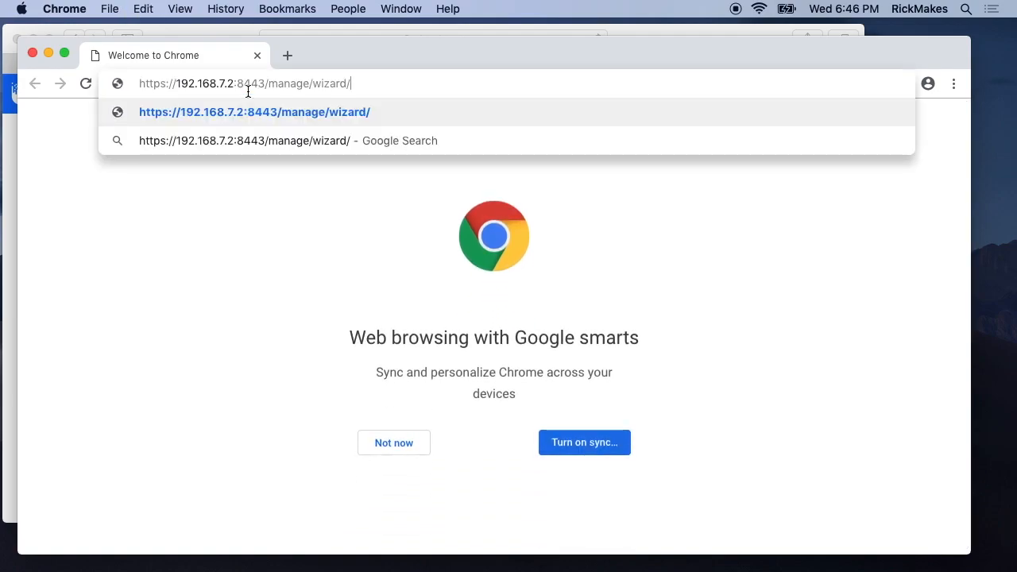
pyautogui.press('Return')
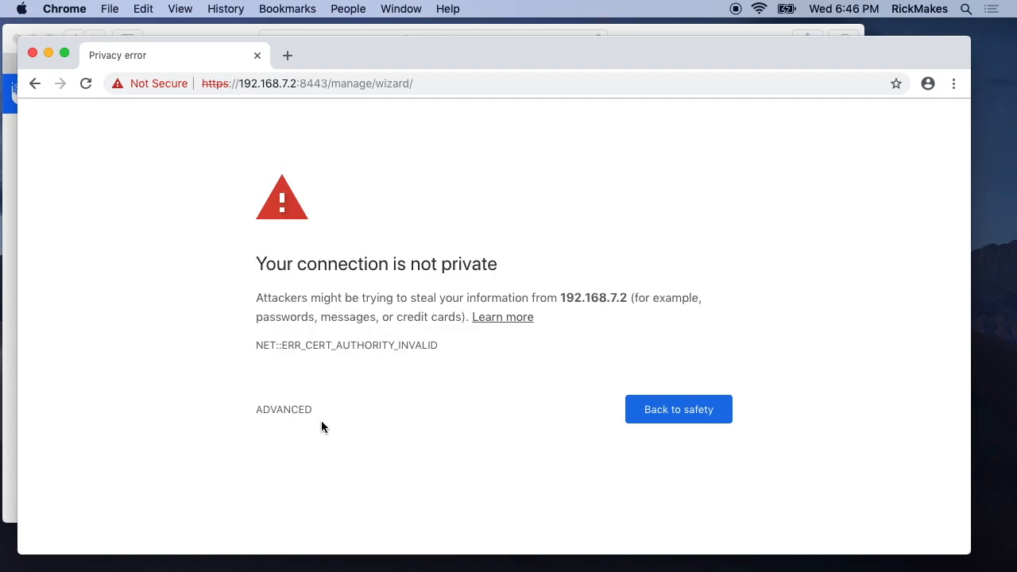
pyautogui.click(300, 411)
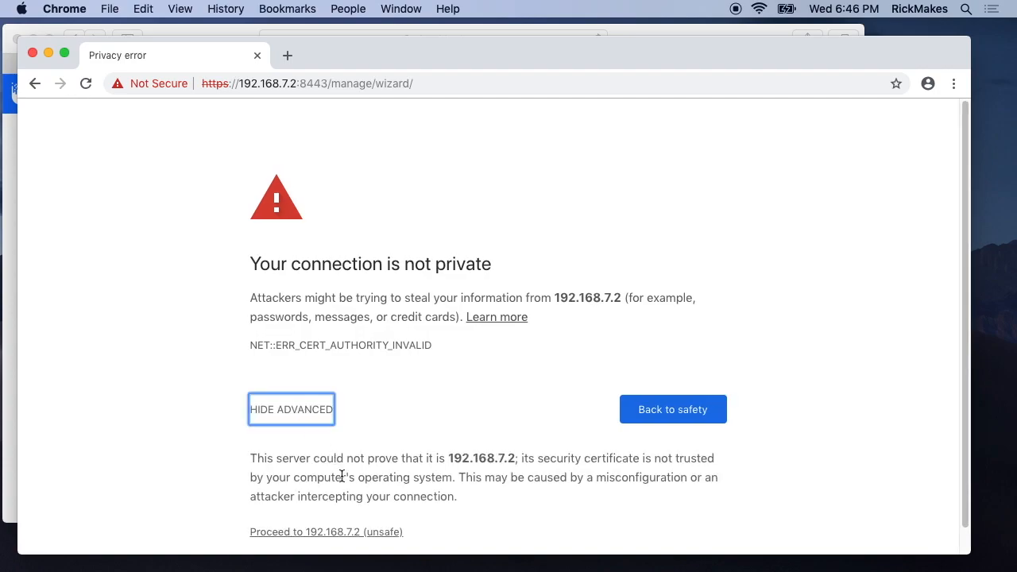
pyautogui.click(350, 532)
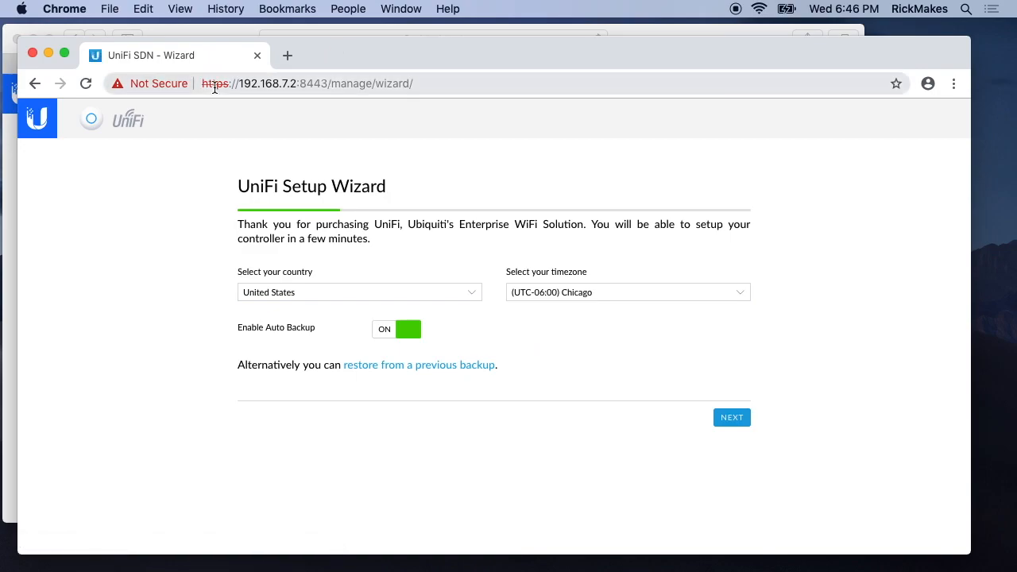
pyautogui.moveTo(323, 50); pyautogui.dragTo(311, 32)
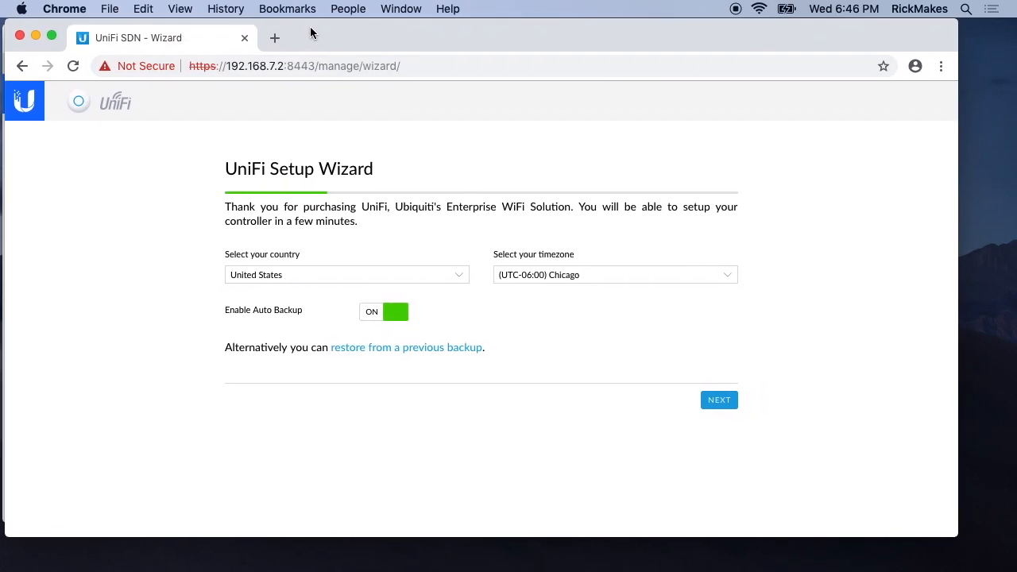
pyautogui.click(52, 35)
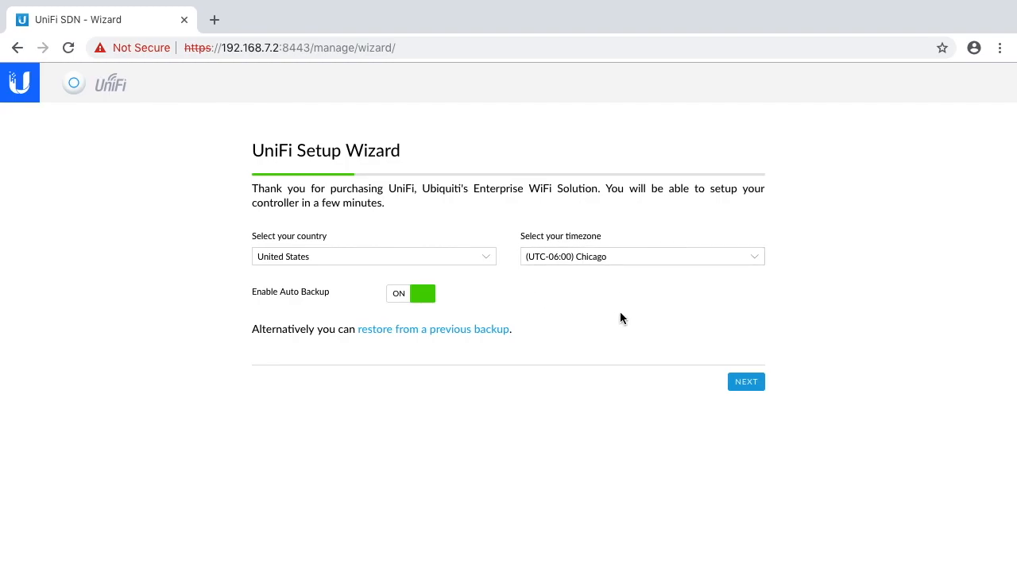
# - Accept the wizard's country, timezone and auto-backup settings, and include the UniFi AP-AC-Lite as the device to configure
pyautogui.click(747, 382)
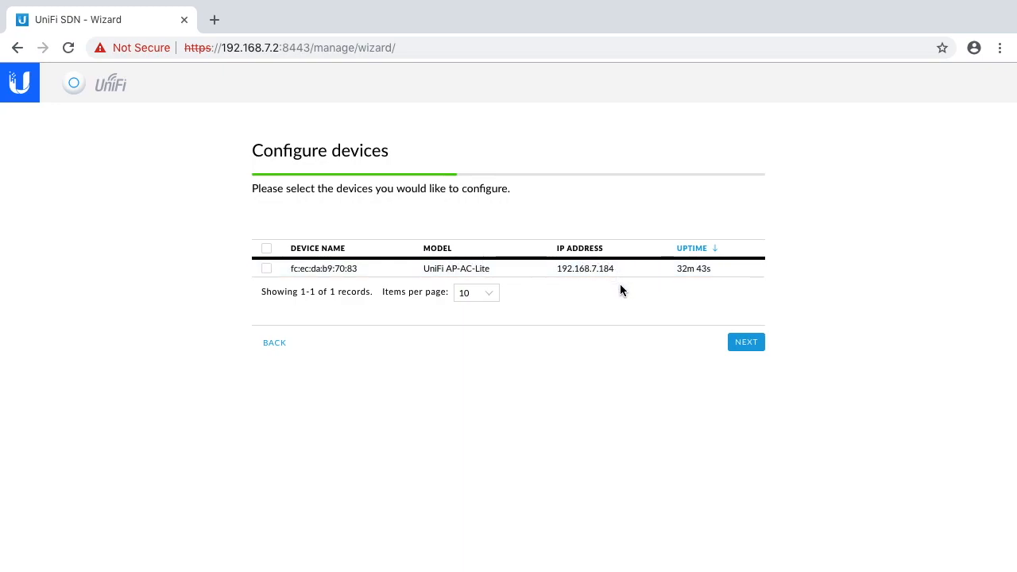
pyautogui.click(266, 273)
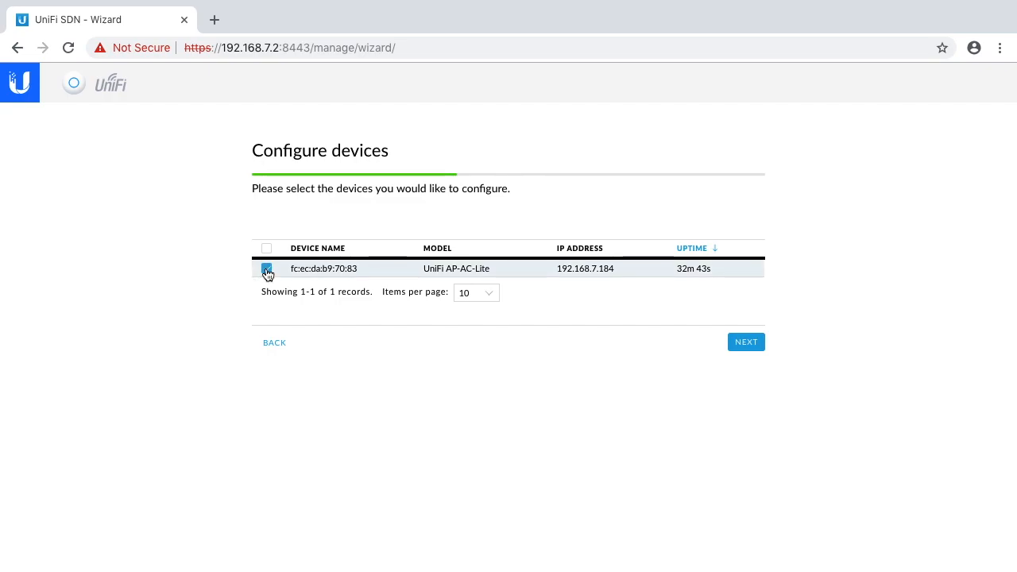
pyautogui.click(751, 345)
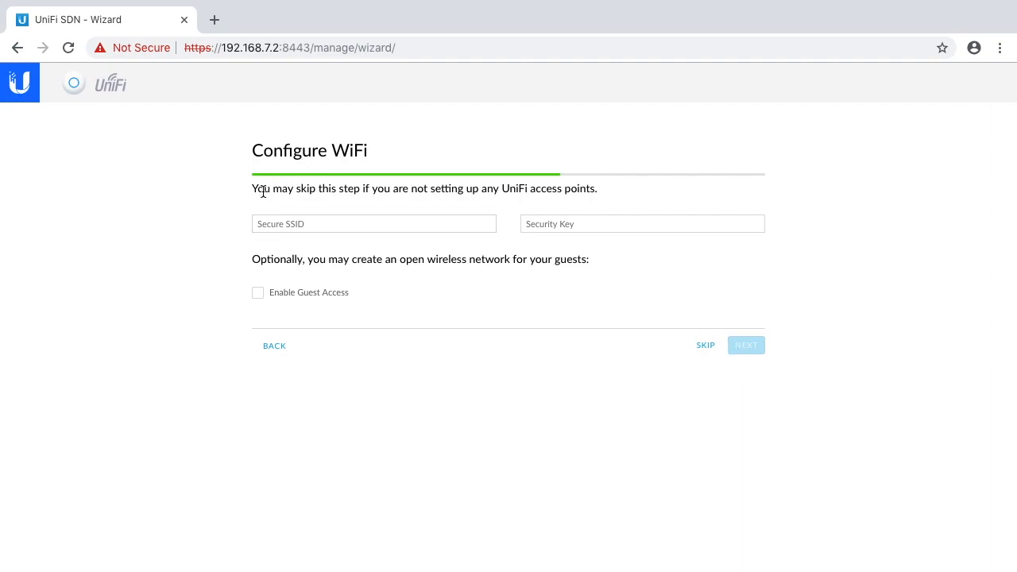
# - Set the secure WiFi SSID to saucer and enter the network's security key
pyautogui.click(289, 223)
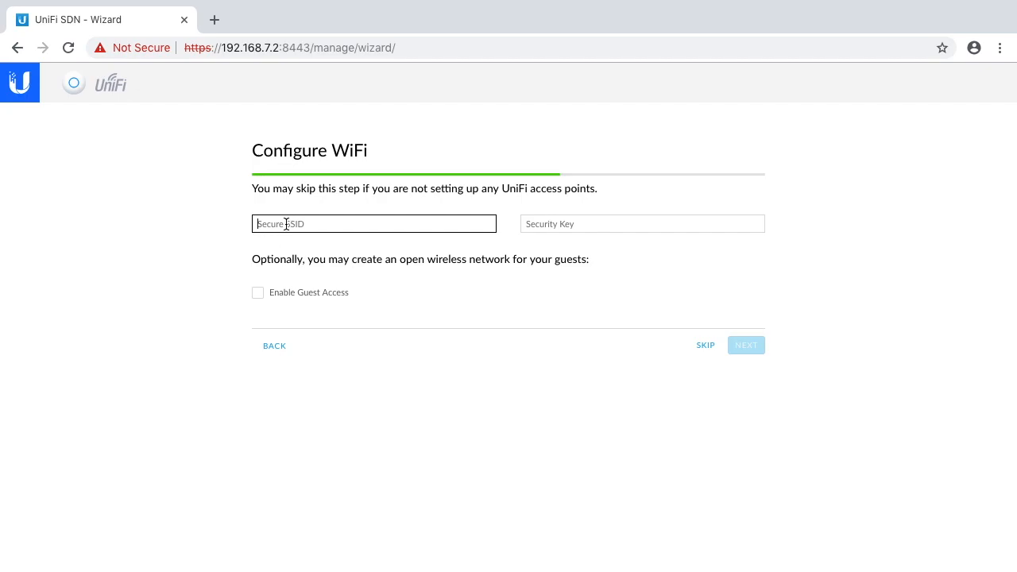
pyautogui.write('saucer')
pyautogui.click(549, 224)
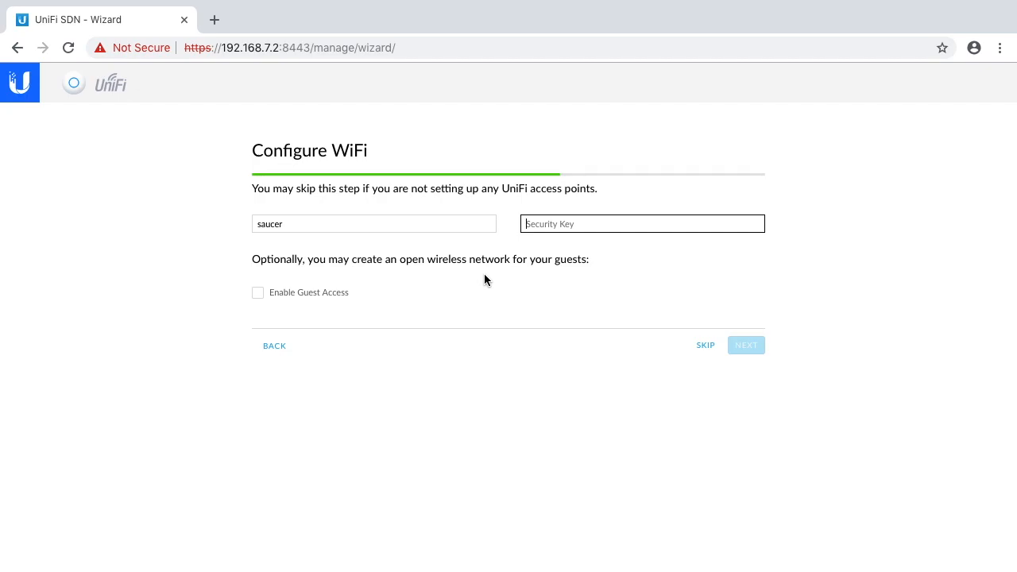
pyautogui.write('••••••••••')
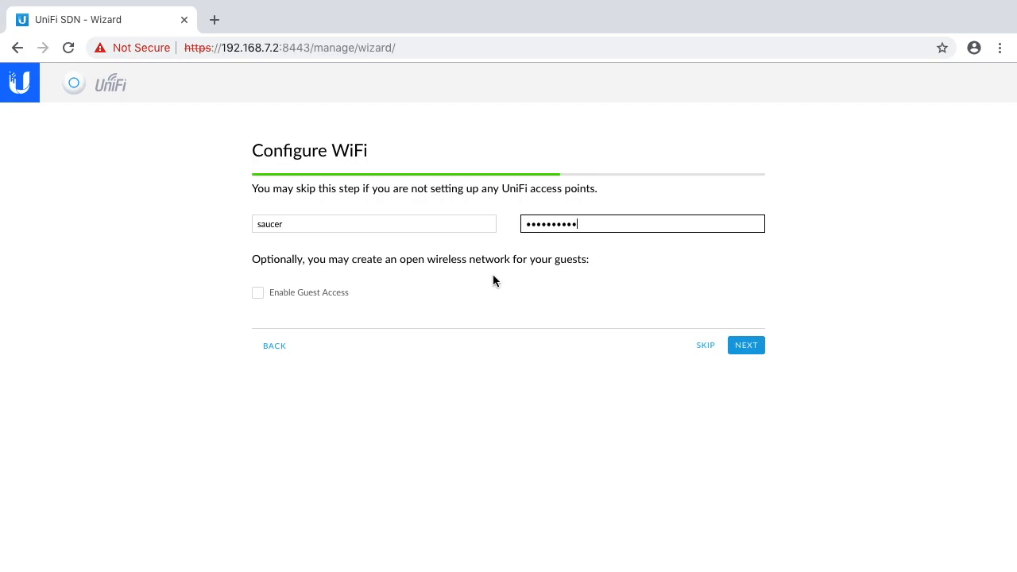
pyautogui.click(256, 292)
pyautogui.click(277, 313)
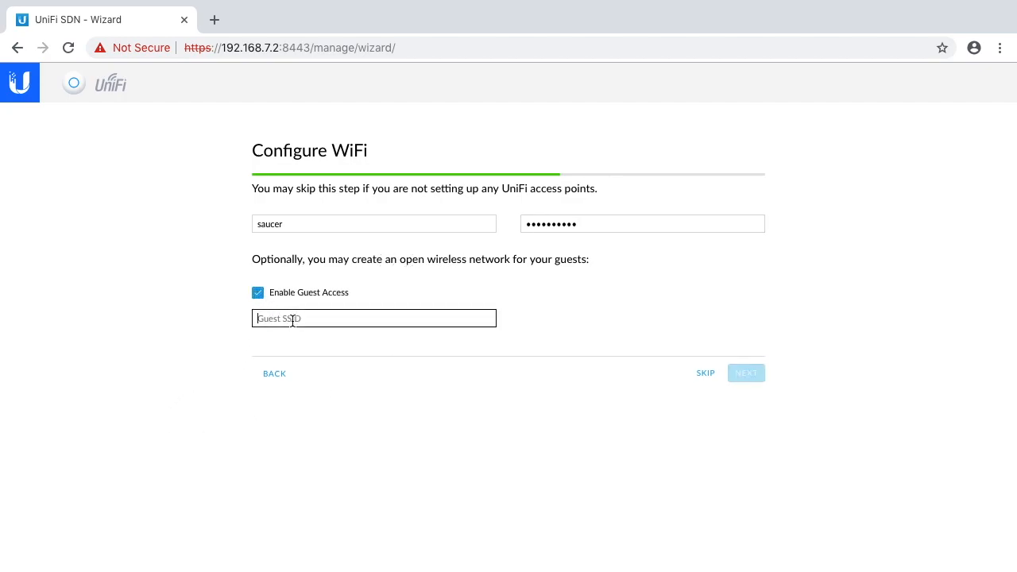
pyautogui.click(260, 296)
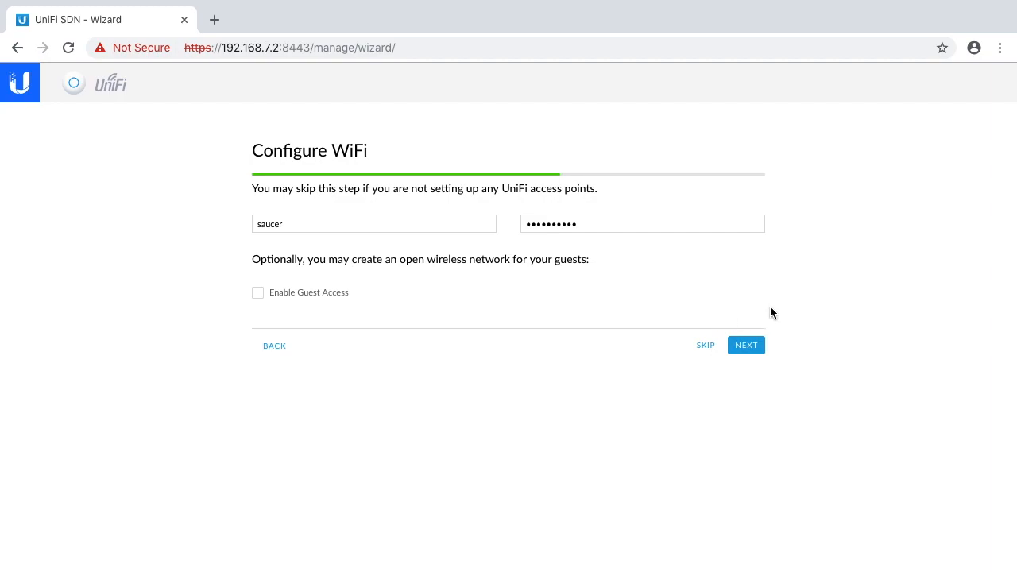
# - Accept the WiFi configuration and enter the administrator's name and e-mail for controller access
pyautogui.click(741, 346)
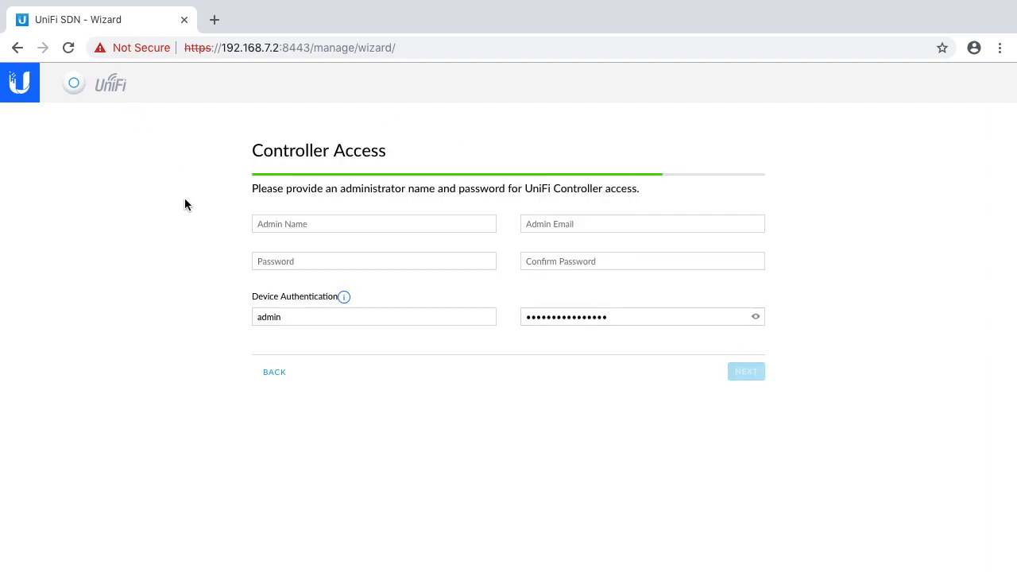
pyautogui.click(253, 224)
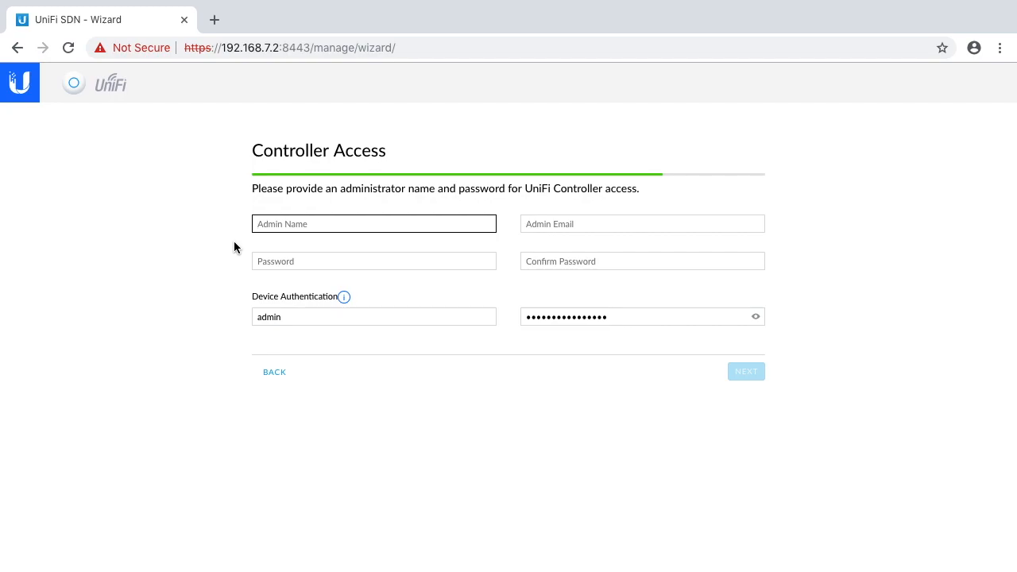
pyautogui.write('Rick')
pyautogui.press('Tab')
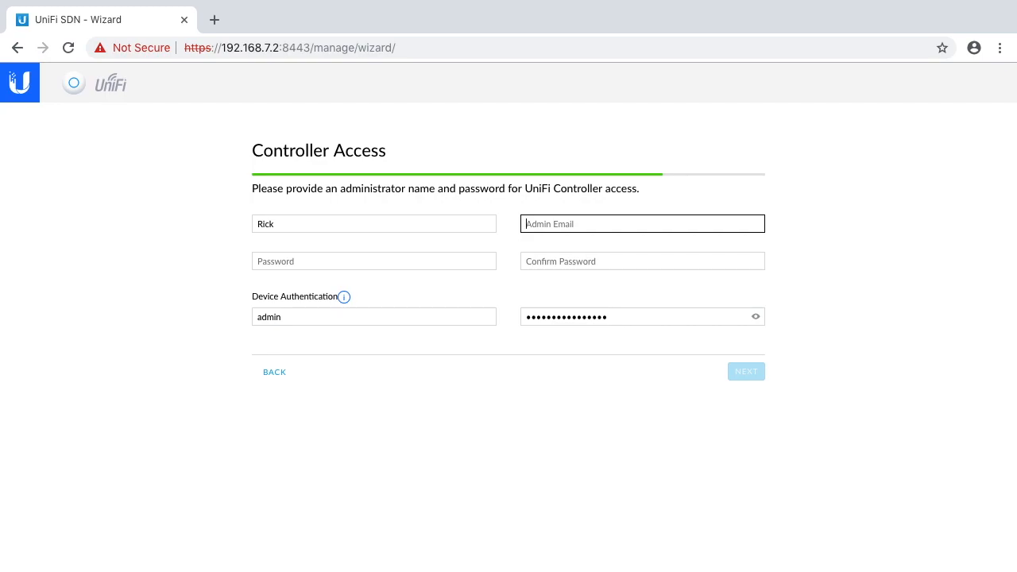
pyautogui.write('rick@example.com')
pyautogui.press('Tab')
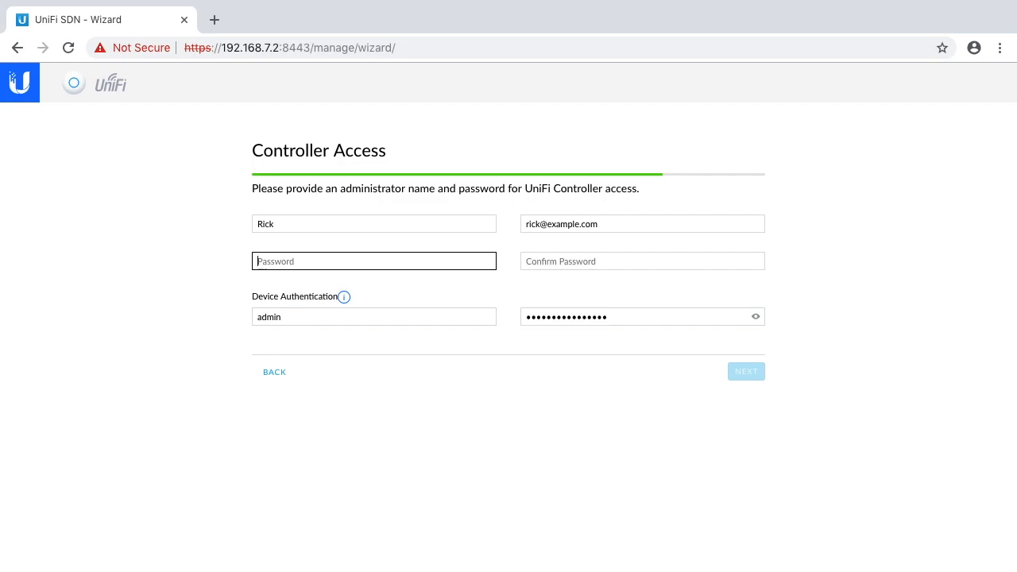
# - Enter the controller administrator password and repeat it in the confirmation field
pyautogui.write('ubnt')
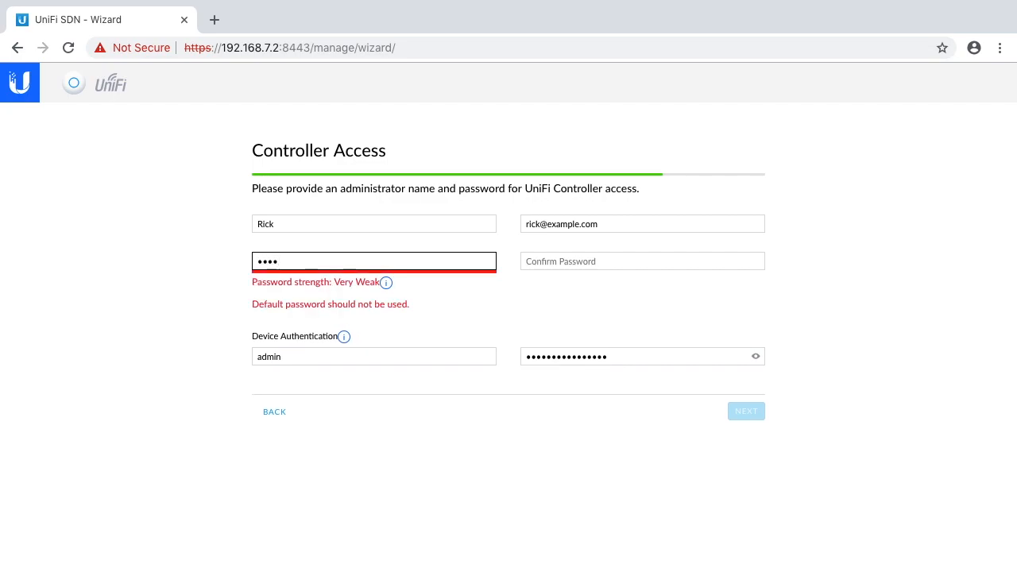
pyautogui.write('•••••')
pyautogui.press('Tab')
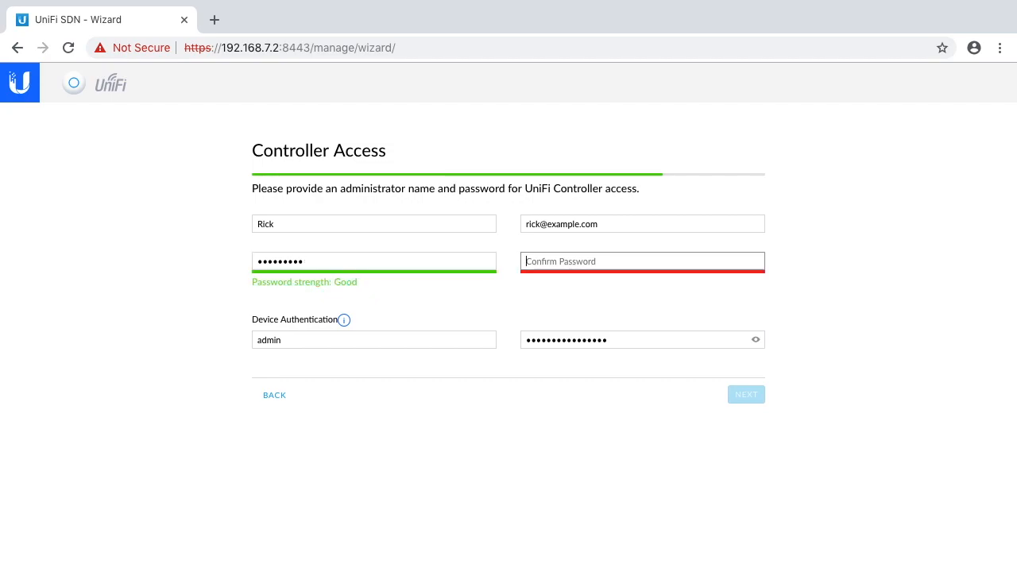
pyautogui.write('•••••••••')
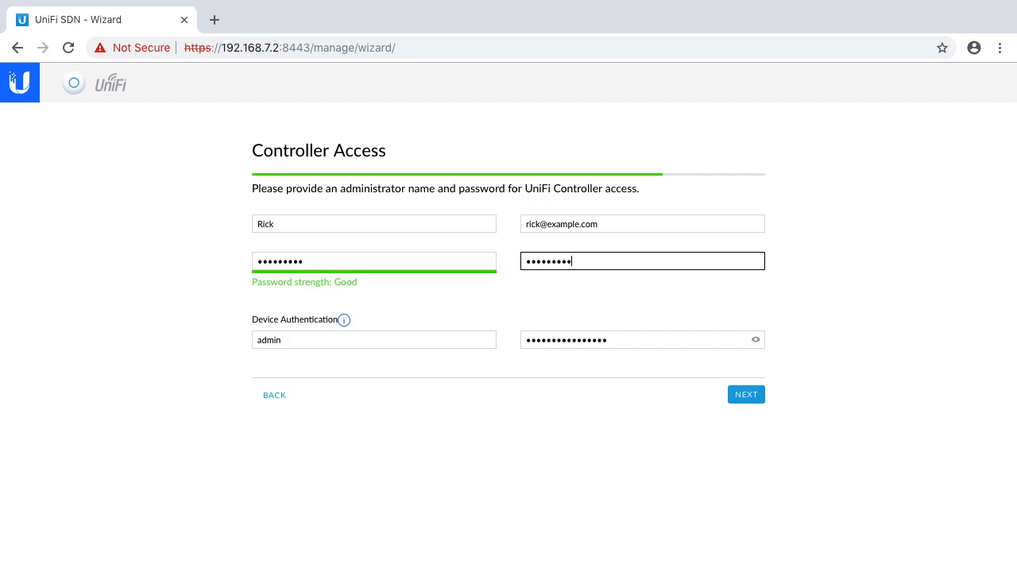
# - Check the Device Authentication note, reveal the device password and copy it to the clipboard
pyautogui.click(549, 341)
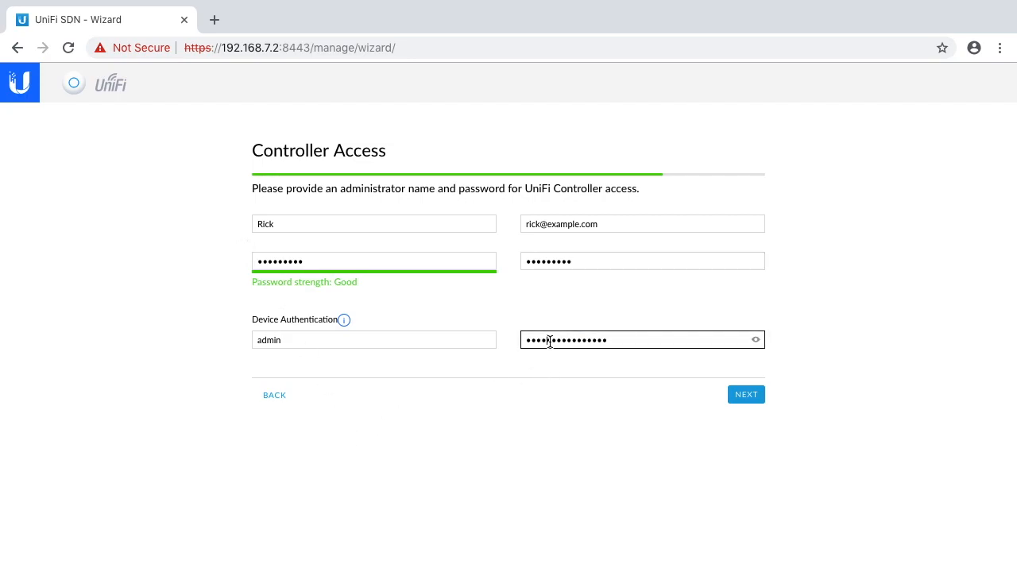
pyautogui.moveTo(344, 320)
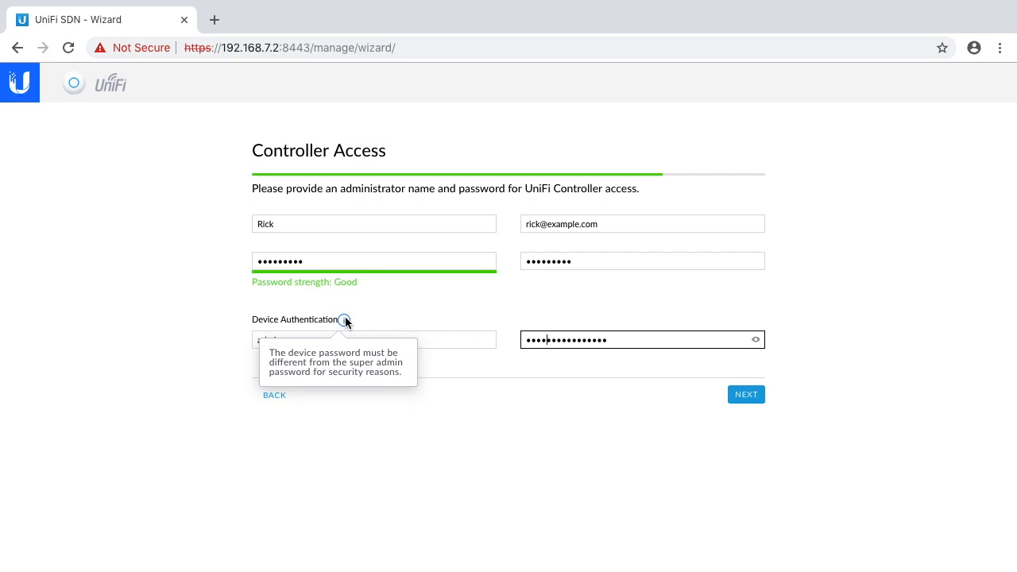
pyautogui.click(756, 341)
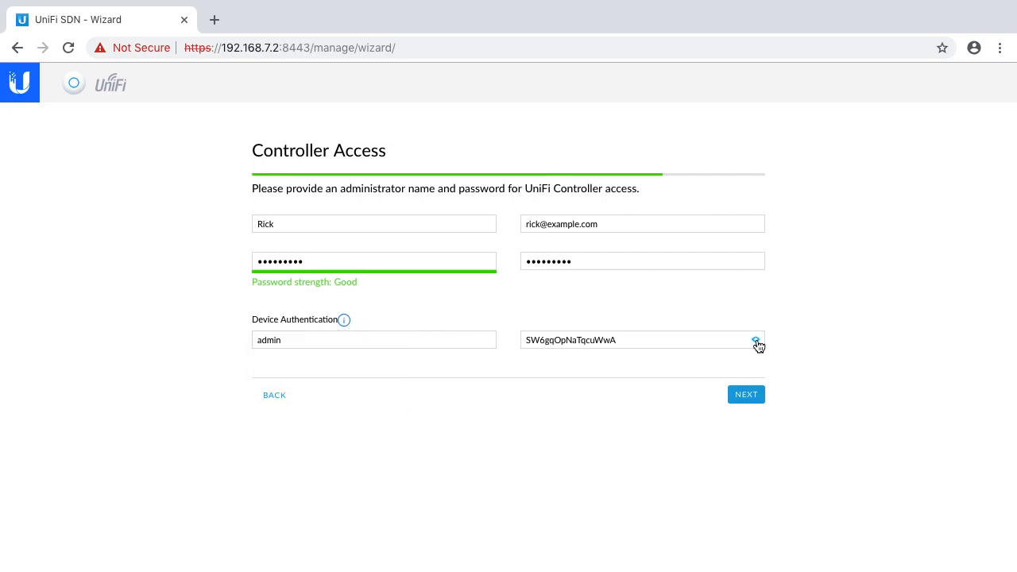
pyautogui.moveTo(619, 339); pyautogui.dragTo(527, 341)
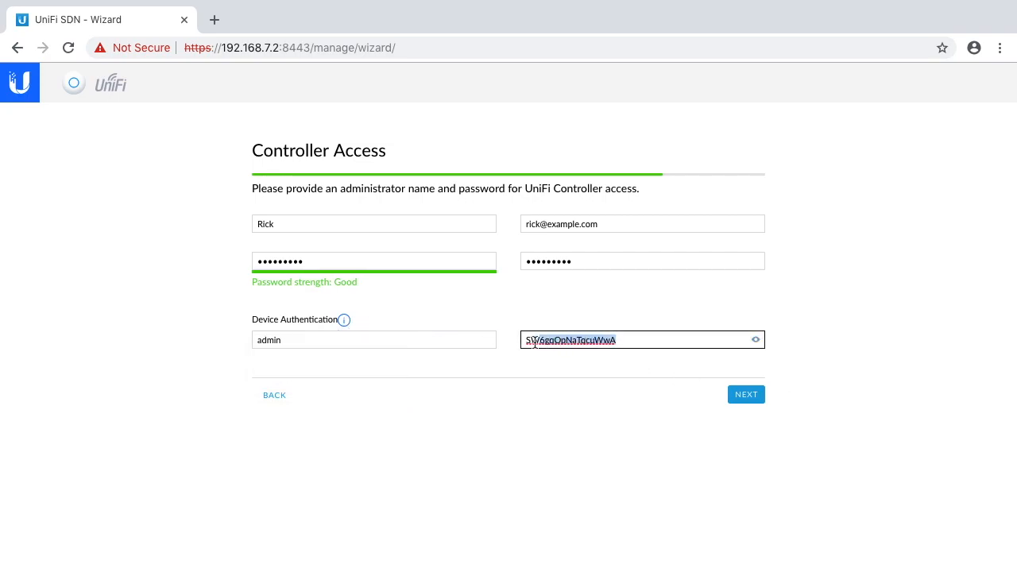
pyautogui.rightClick(555, 342)
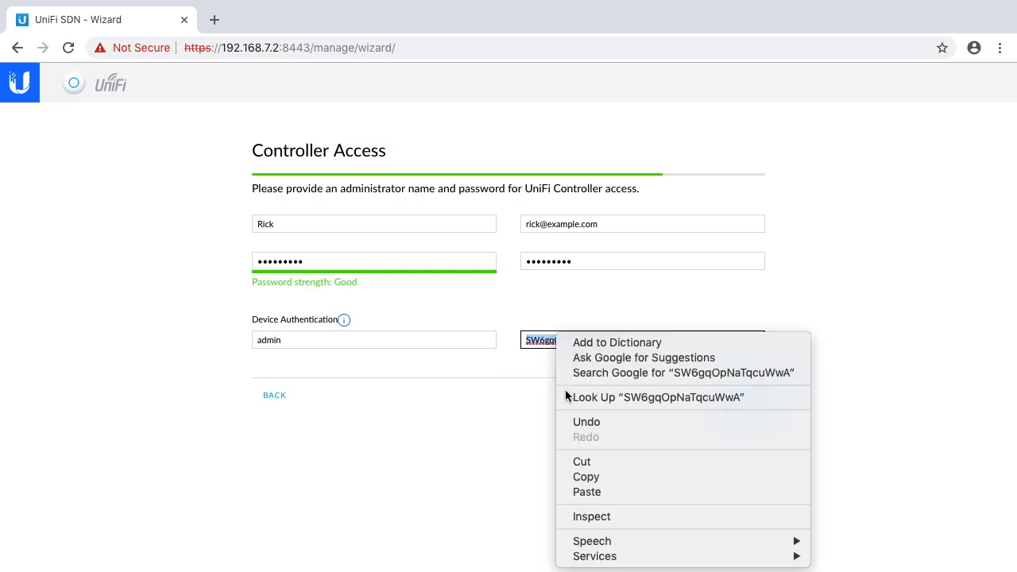
pyautogui.click(586, 477)
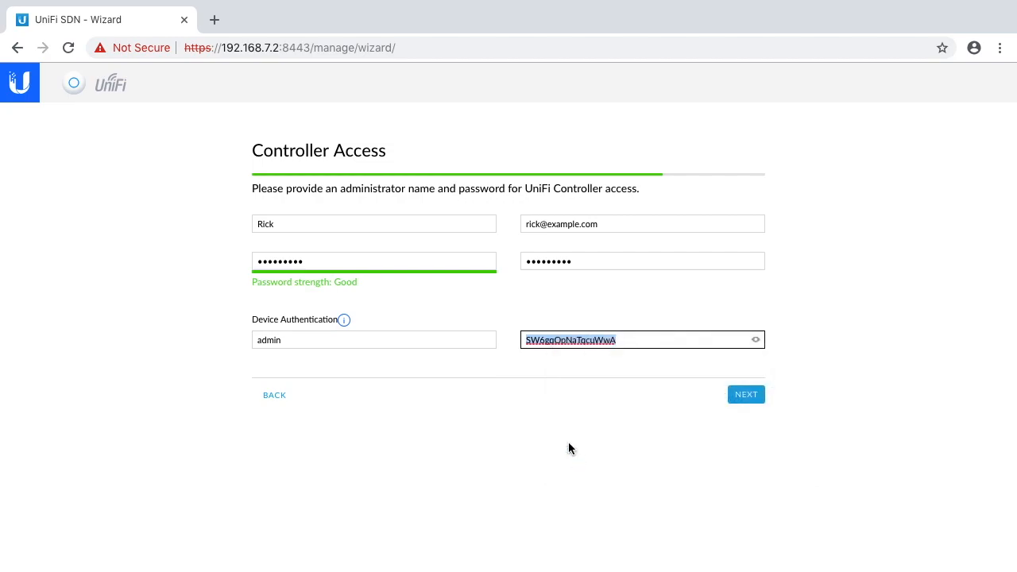
# - Open TextEdit and record the device login there, pasting the copied device password and adding Admin above it
pyautogui.press('super+space')
pyautogui.write('text')
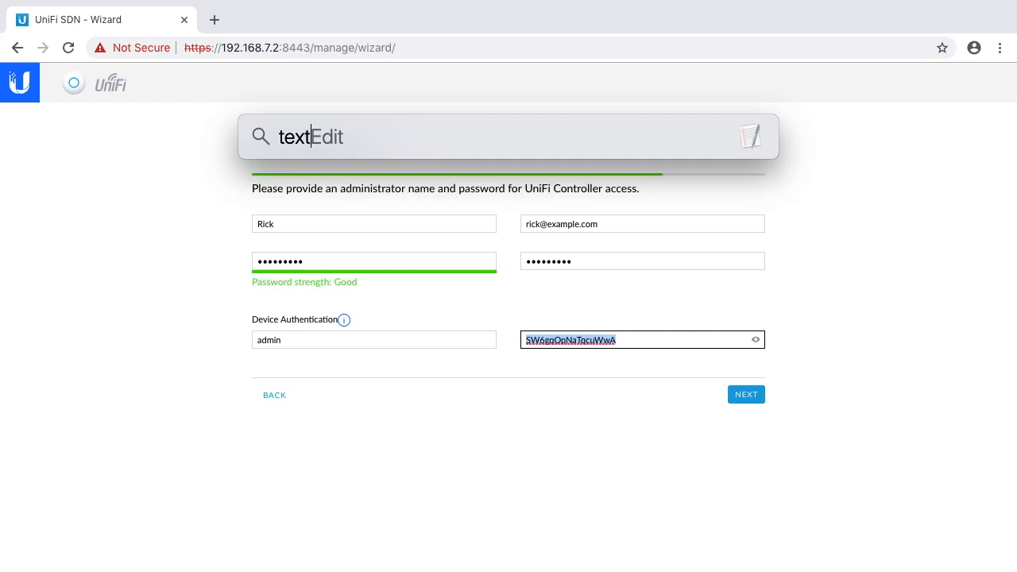
pyautogui.press('Return')
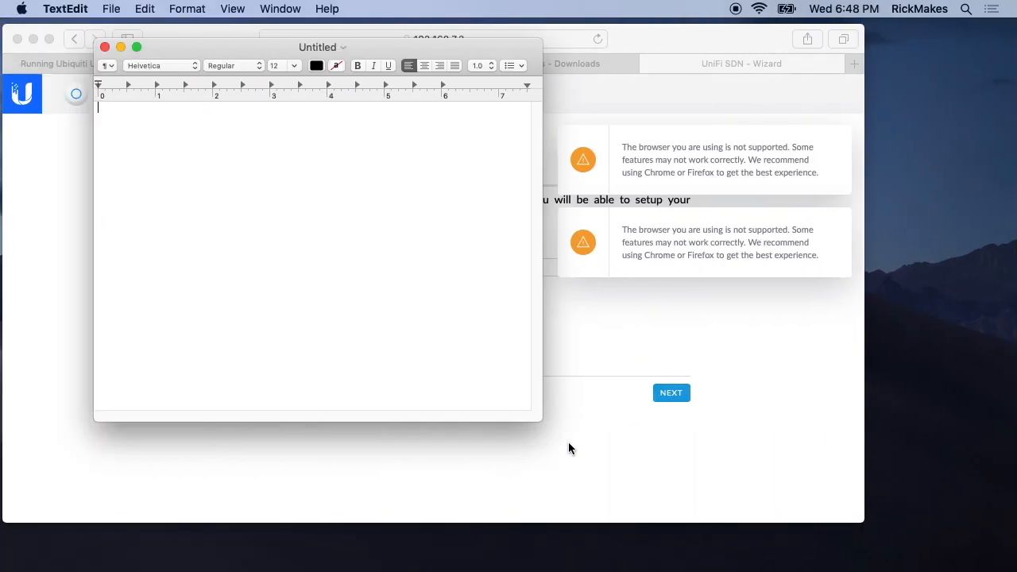
pyautogui.press('super+v')
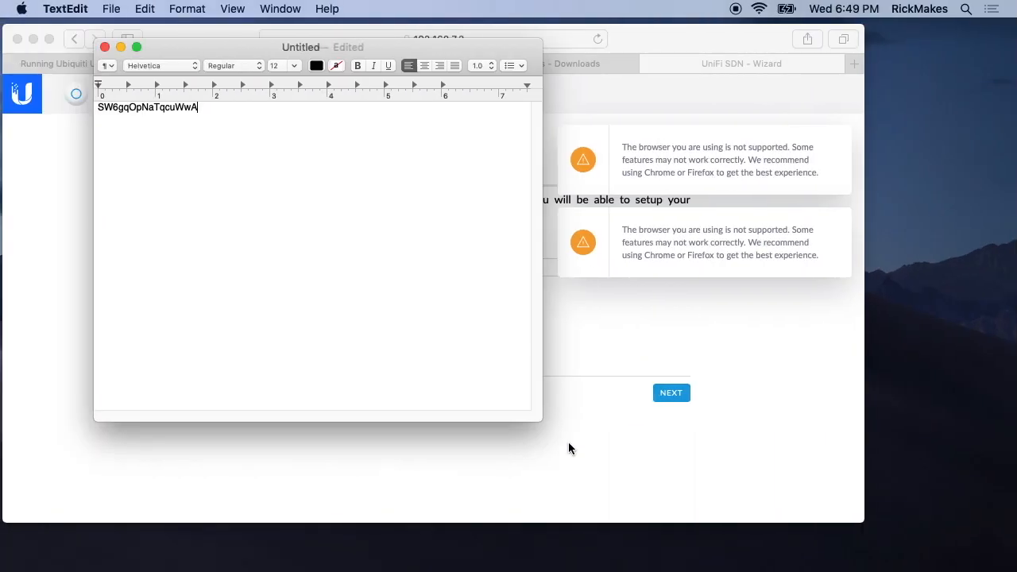
pyautogui.write('Admin')
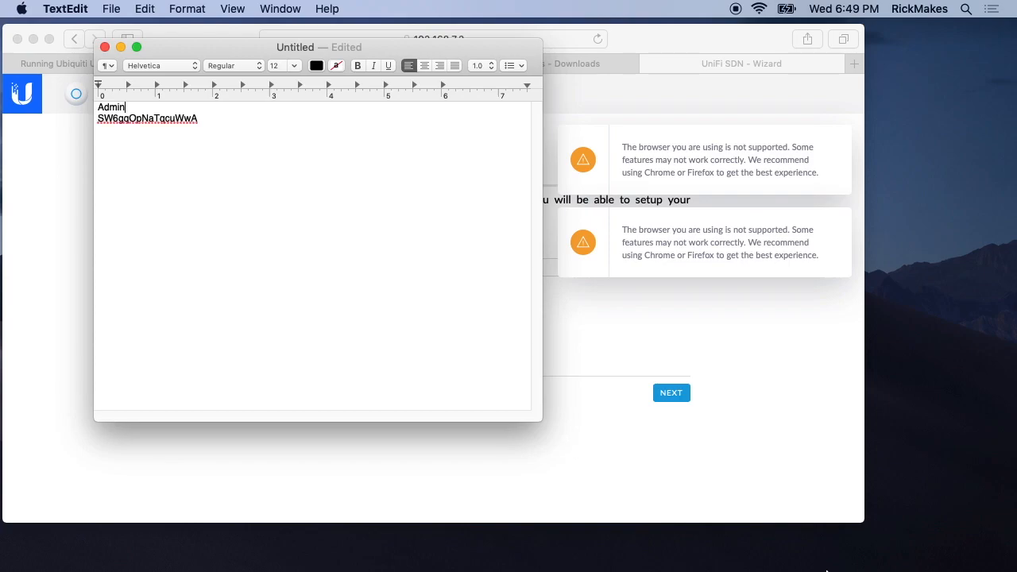
# - Minimize the Safari window and switch back to the setup wizard in Chrome
pyautogui.click(787, 377)
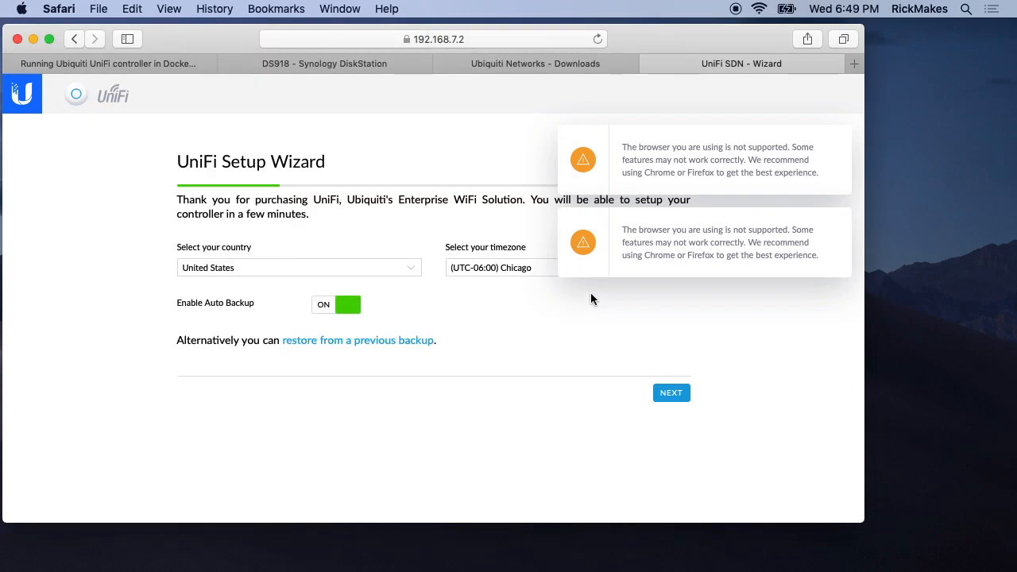
pyautogui.click(33, 39)
pyautogui.press('super+Tab')
pyautogui.press('super+Tab')
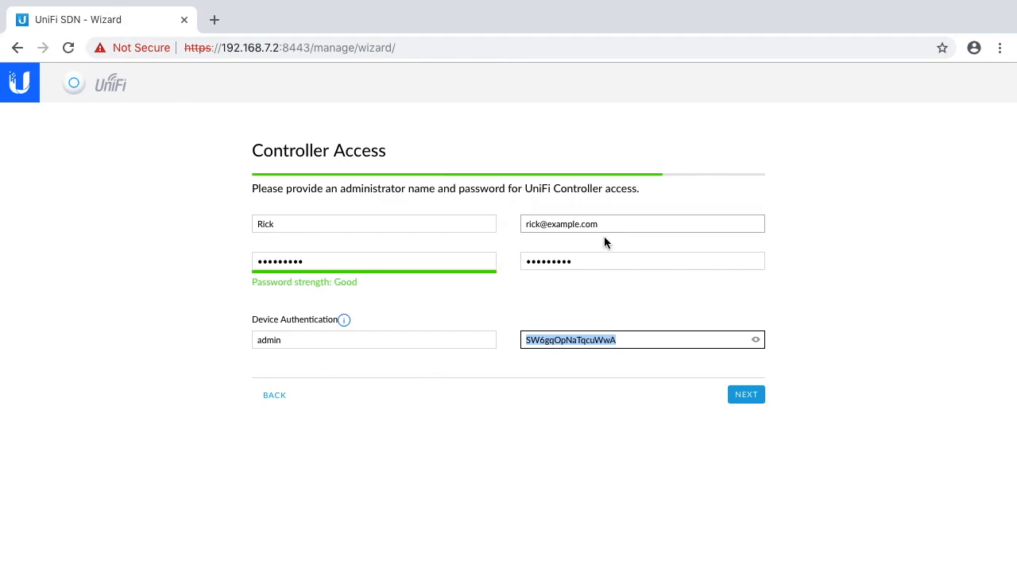
# - Accept the controller access settings, finish the setup wizard and skip the cloud login credentials
pyautogui.click(748, 393)
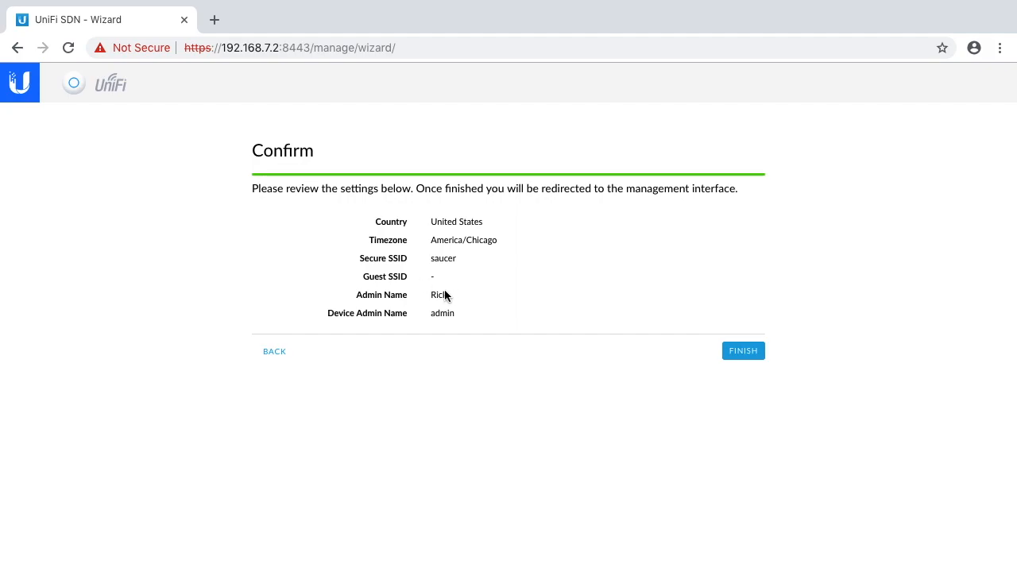
pyautogui.click(745, 355)
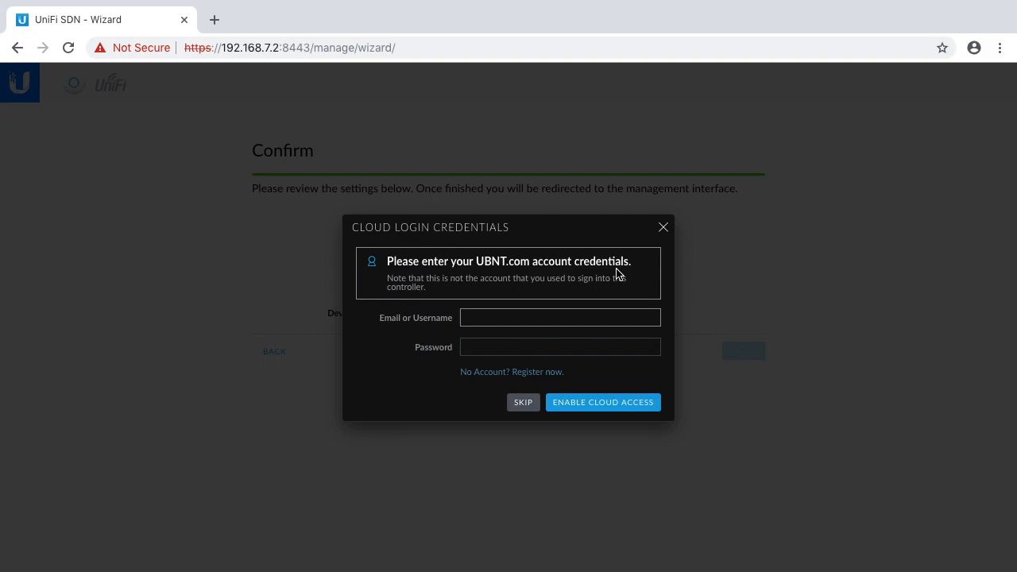
pyautogui.click(530, 405)
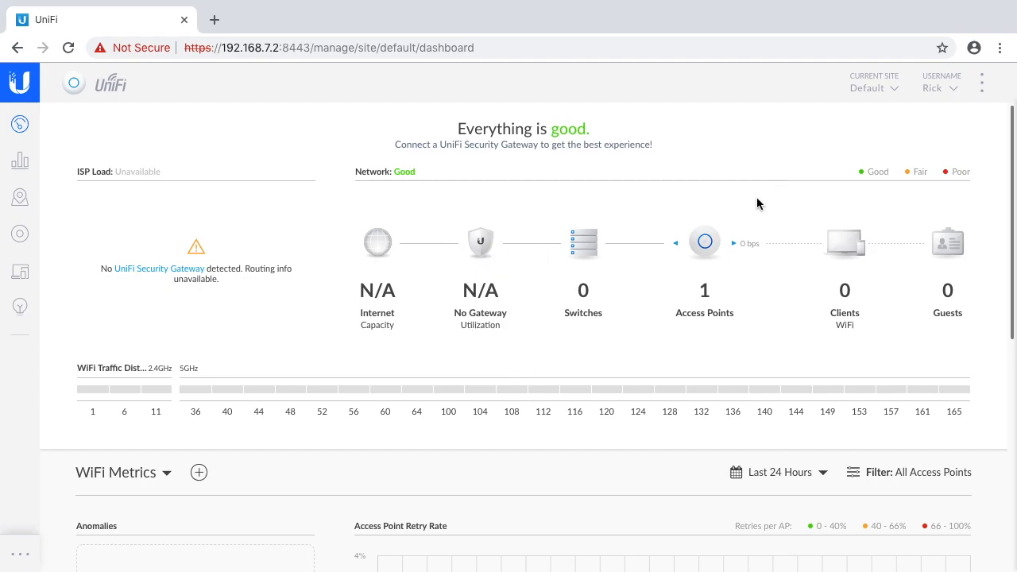
# - Open the access point list from the dashboard and view the properties of the UniFi AP-AC-Lite
pyautogui.moveTo(707, 250)
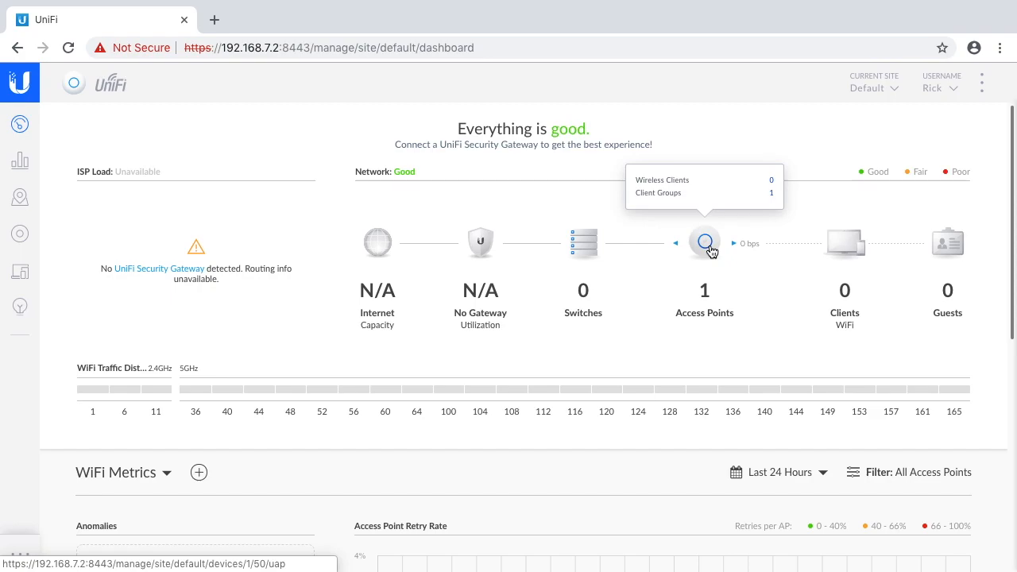
pyautogui.click(710, 250)
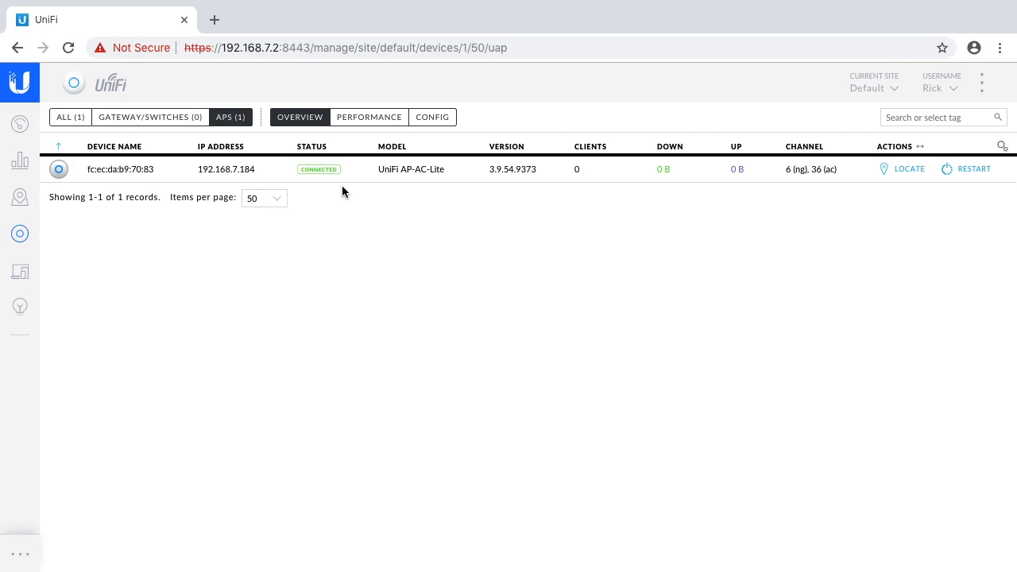
pyautogui.click(263, 171)
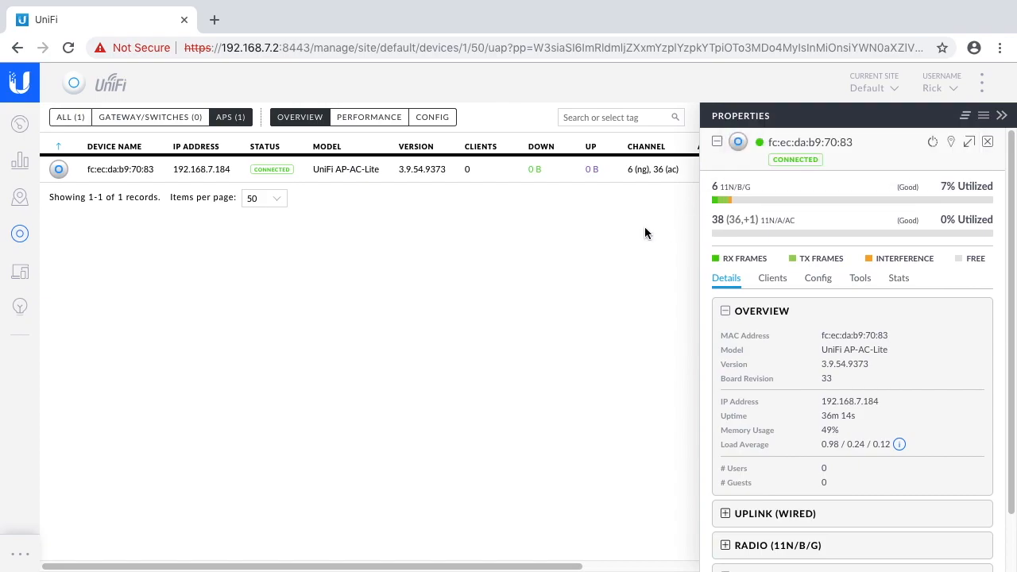
pyautogui.click(1003, 117)
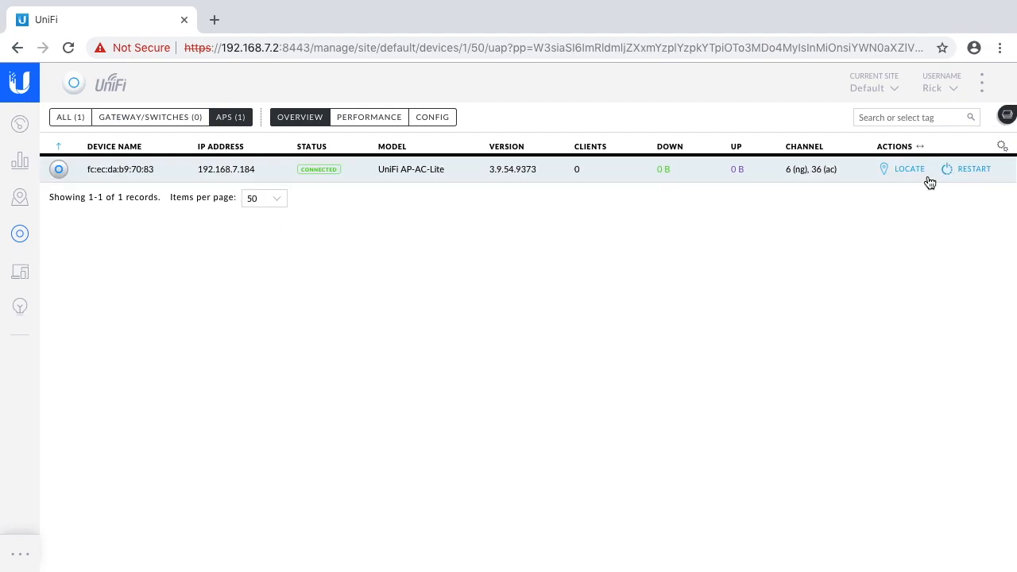
pyautogui.click(1007, 115)
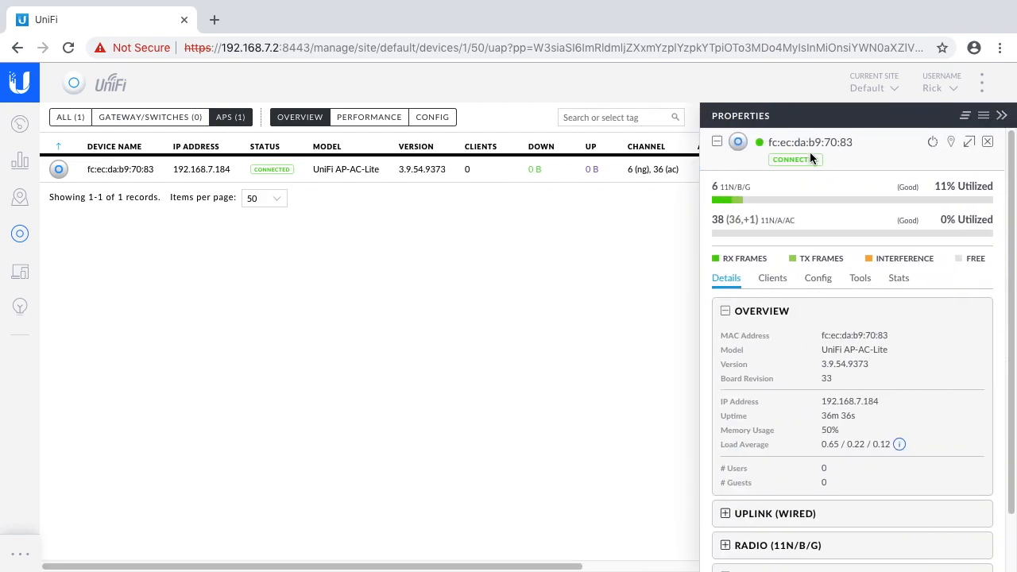
# - Look through the access point's details, its general configuration with alias, LED and device tags, and the other configuration sections
pyautogui.moveTo(777, 199)
pyautogui.scroll(-1, 775, 370)
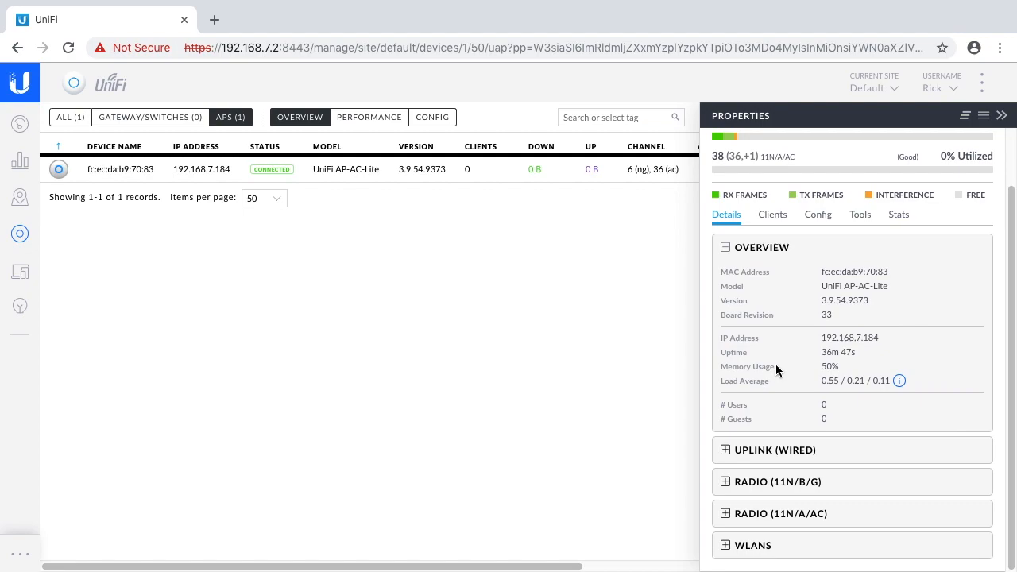
pyautogui.click(819, 219)
pyautogui.click(769, 294)
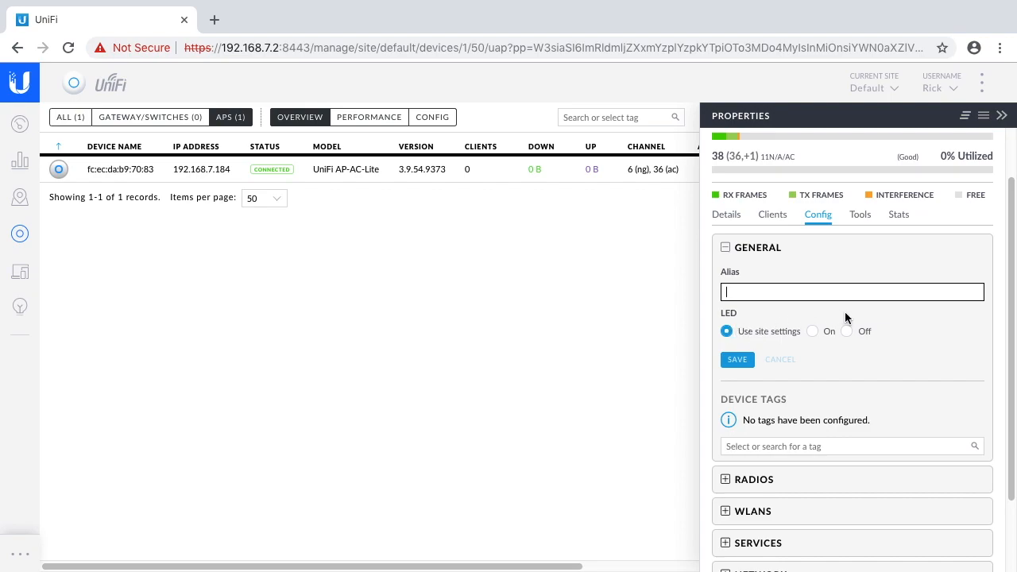
pyautogui.scroll(-1, 832, 340)
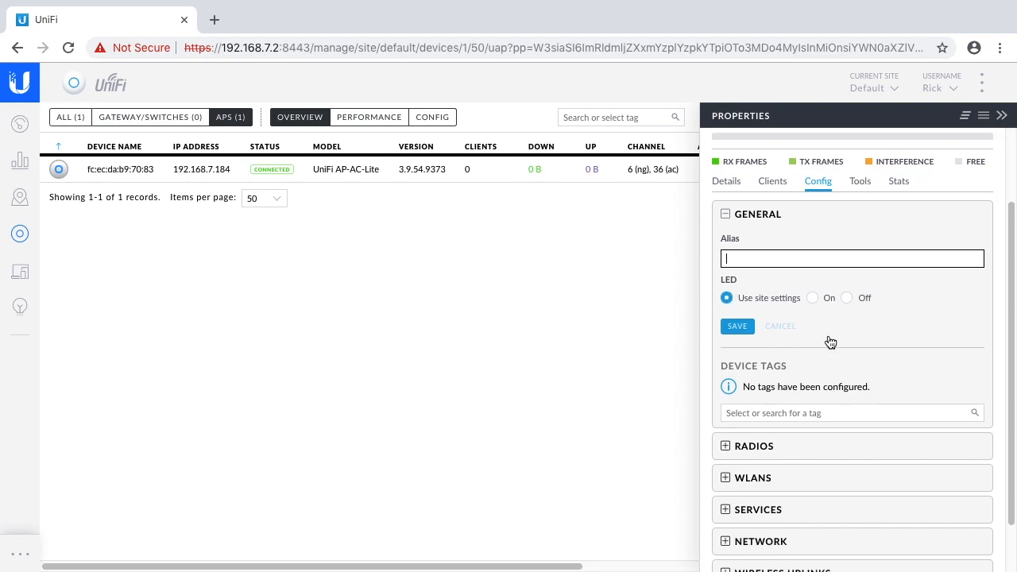
pyautogui.scroll(-1, 831, 342)
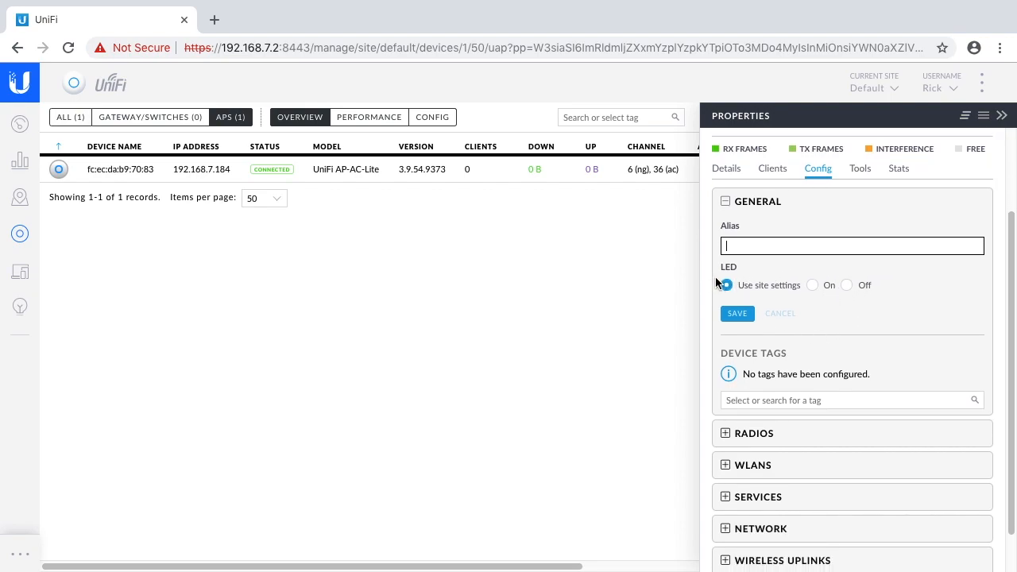
pyautogui.scroll(-2, 779, 346)
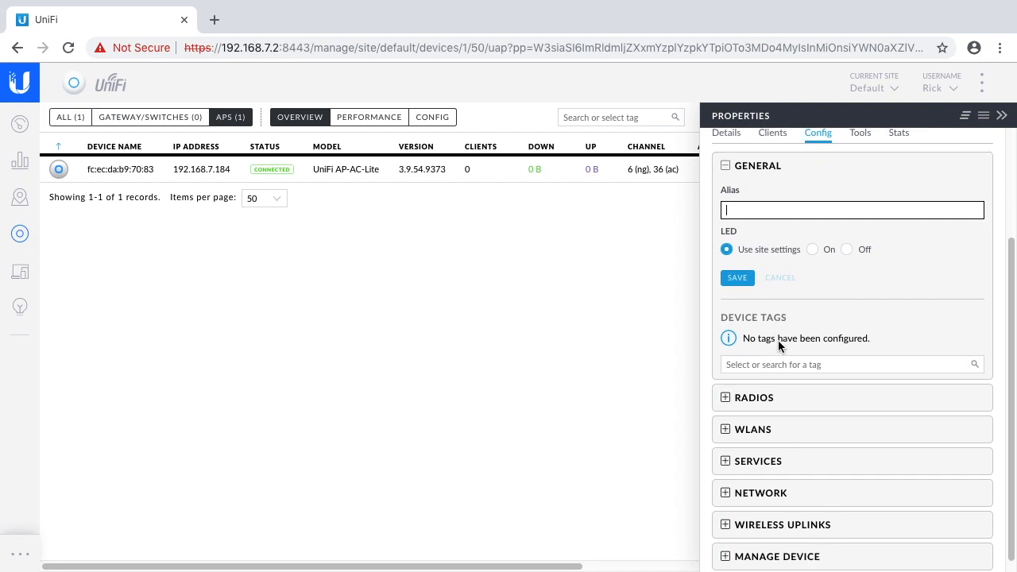
# - Examine the 2G and 5G radio settings of the access point, then collapse the radios section
pyautogui.click(725, 387)
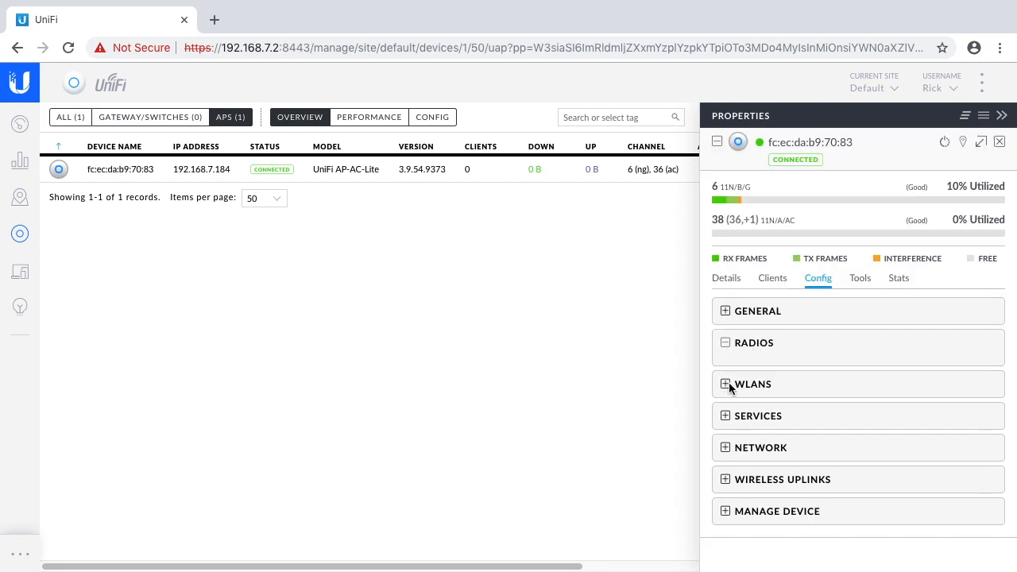
pyautogui.scroll(-1, 775, 402)
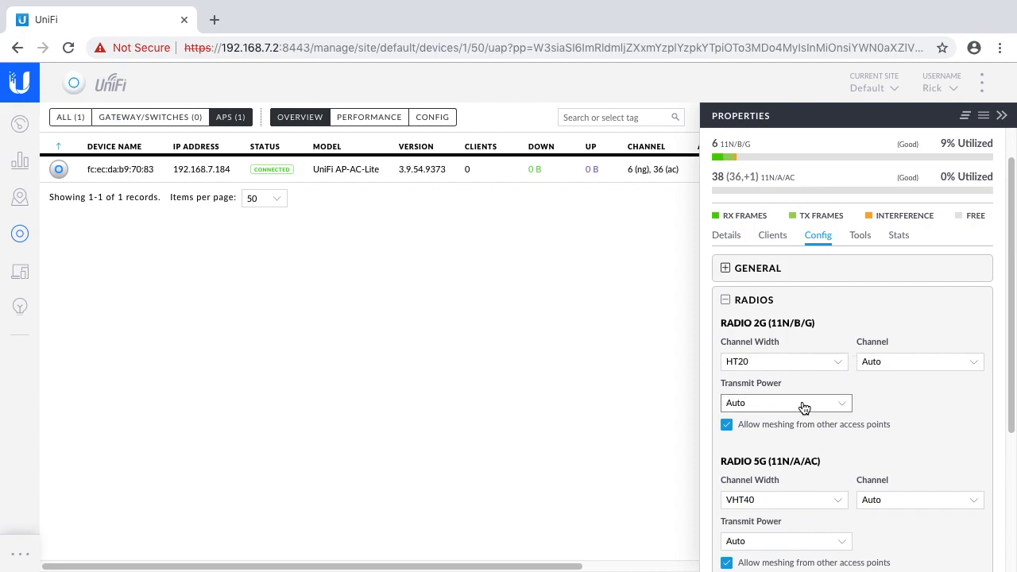
pyautogui.scroll(-2, 778, 404)
pyautogui.scroll(3, 739, 325)
pyautogui.scroll(-2, 773, 290)
pyautogui.scroll(2, 762, 302)
pyautogui.click(726, 344)
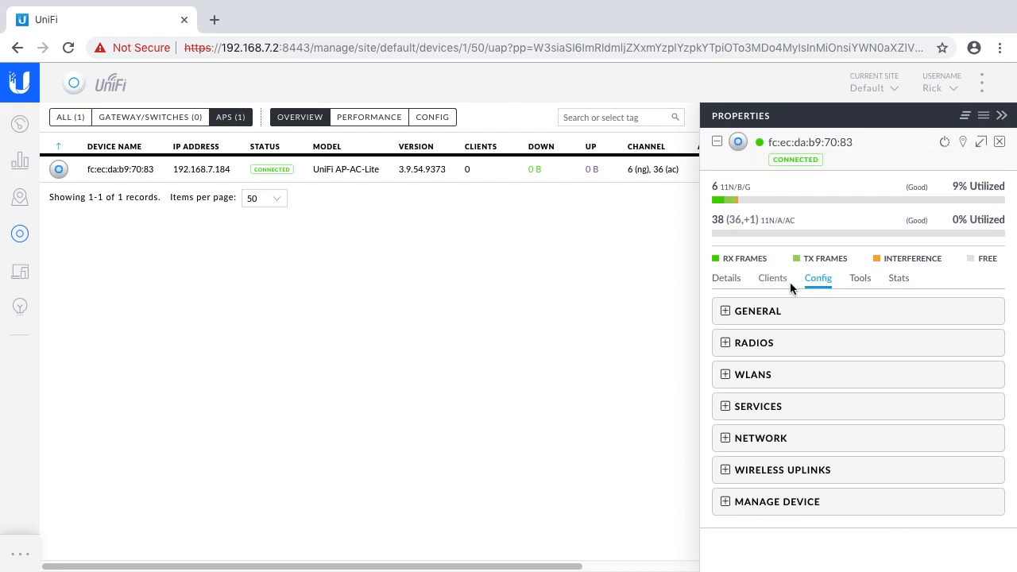
# - Review the access point's details, RF environment tool and usage statistics, then collapse its properties
pyautogui.click(725, 280)
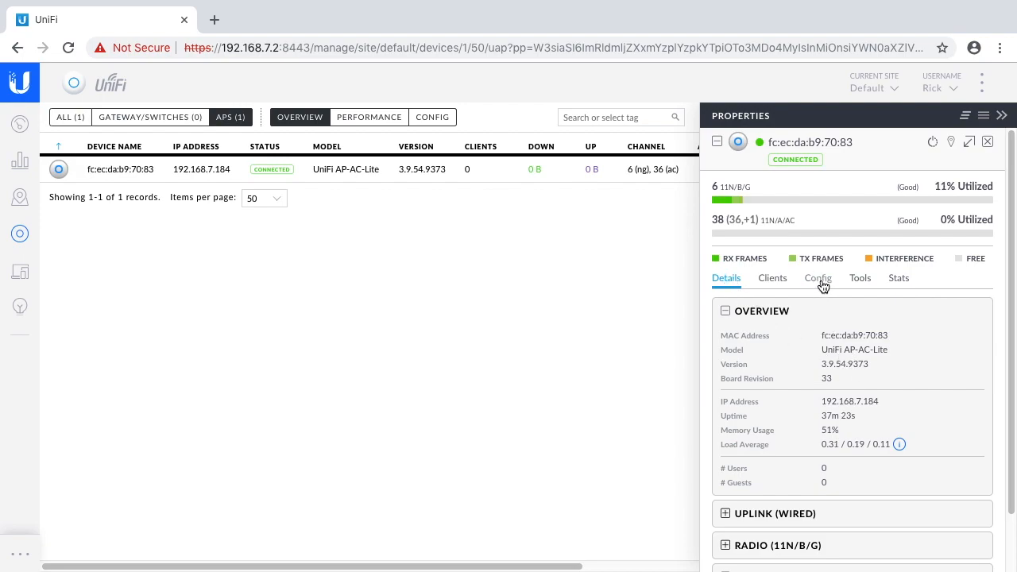
pyautogui.click(859, 279)
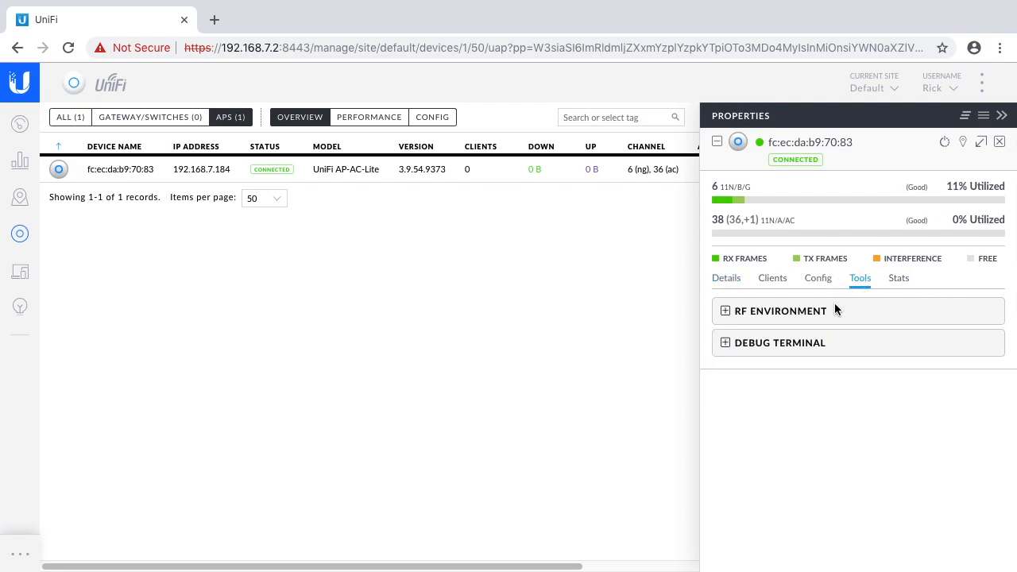
pyautogui.click(726, 312)
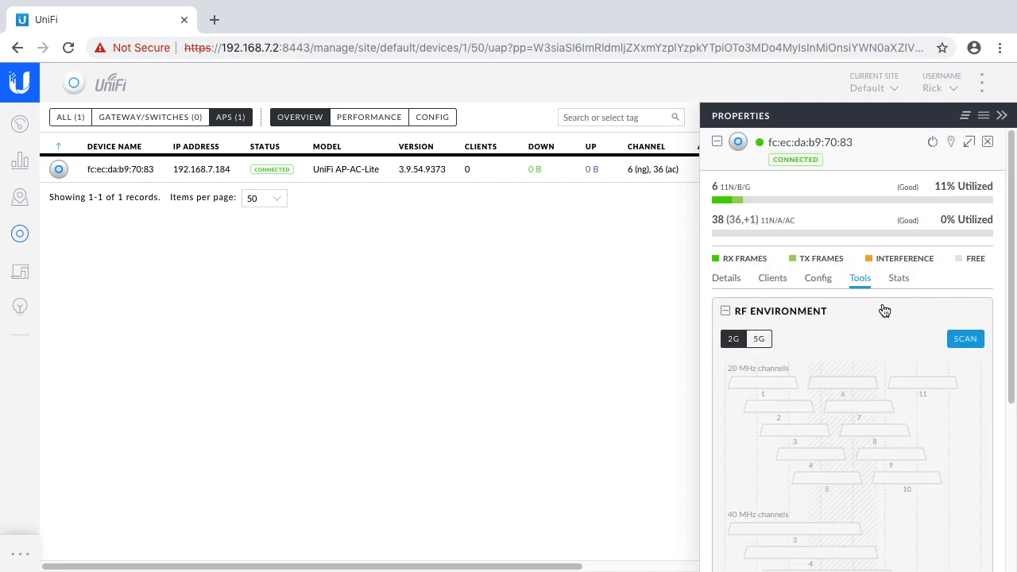
pyautogui.click(896, 279)
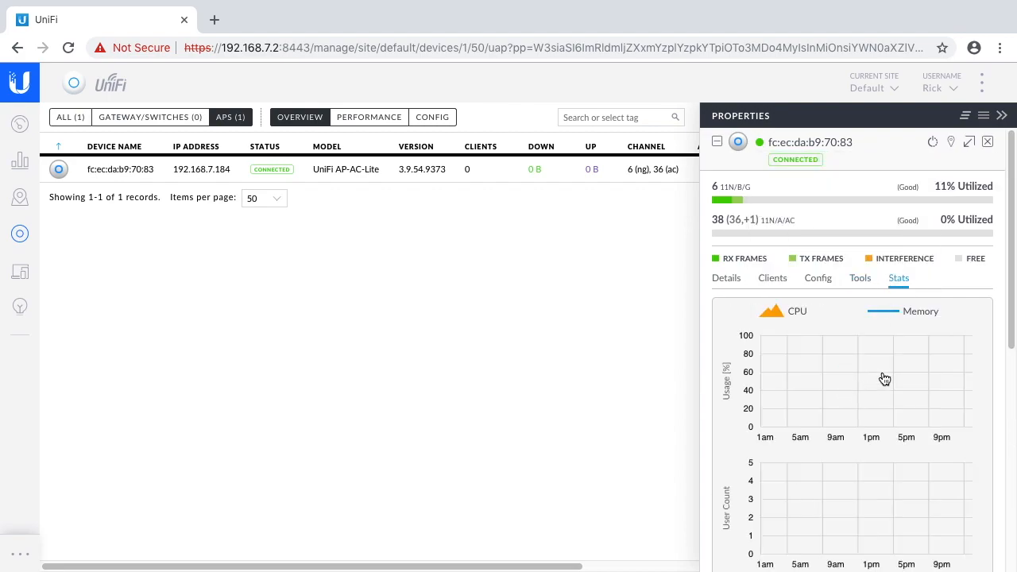
pyautogui.click(723, 281)
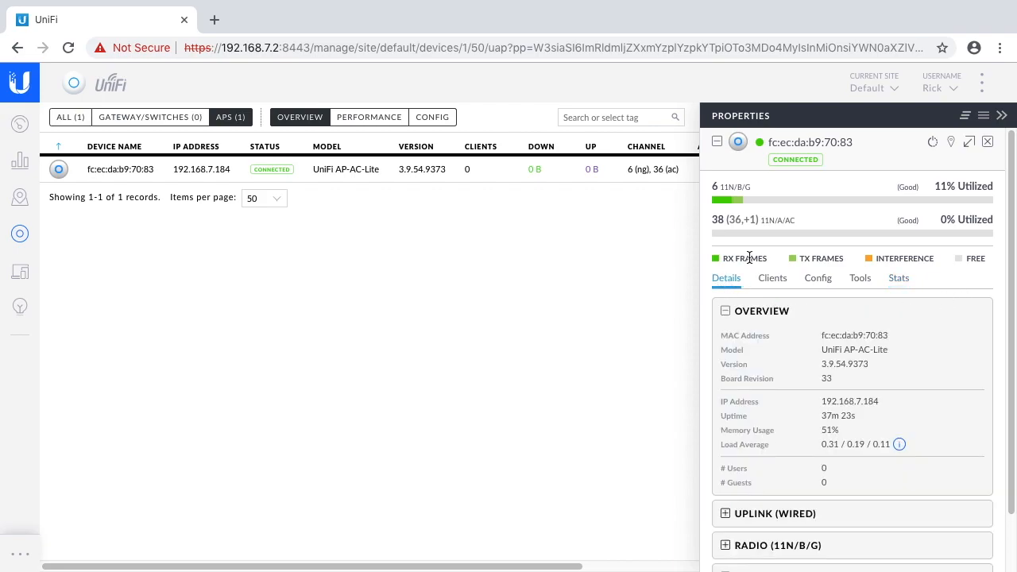
pyautogui.click(1007, 118)
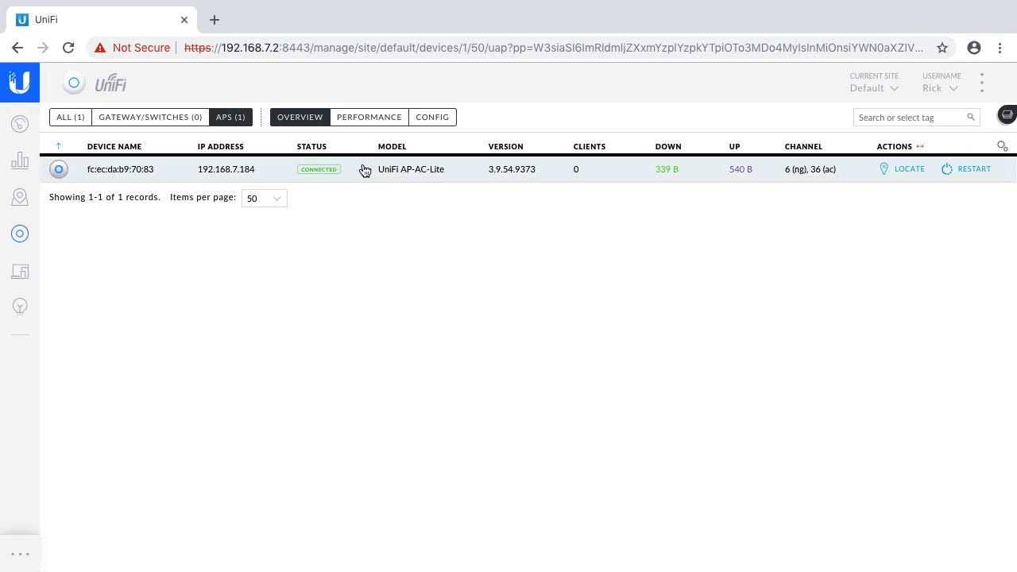
# - Open the UniFi AP-AC-Lite's properties and view the details of the iPad in its client list
pyautogui.click(577, 173)
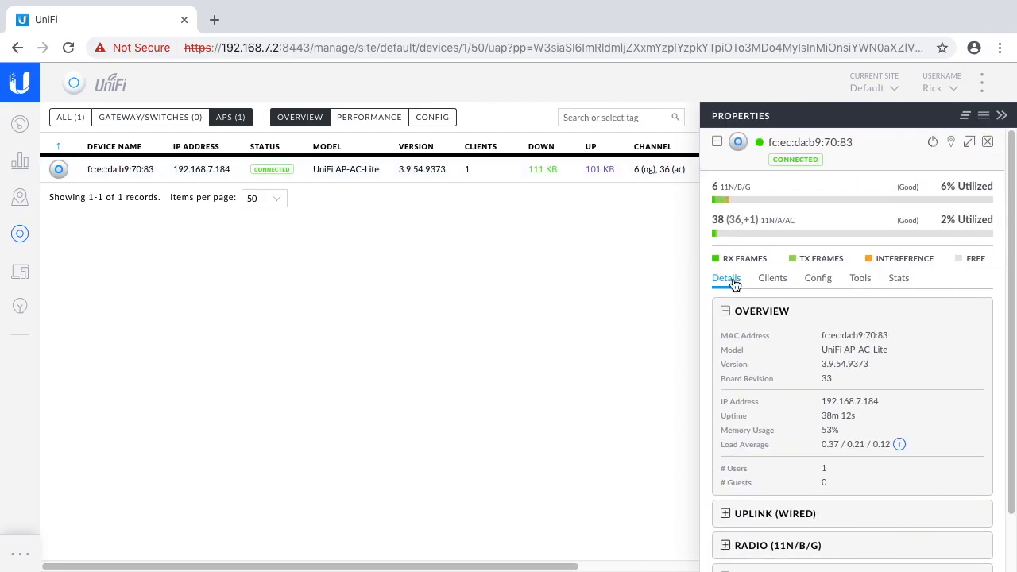
pyautogui.click(765, 279)
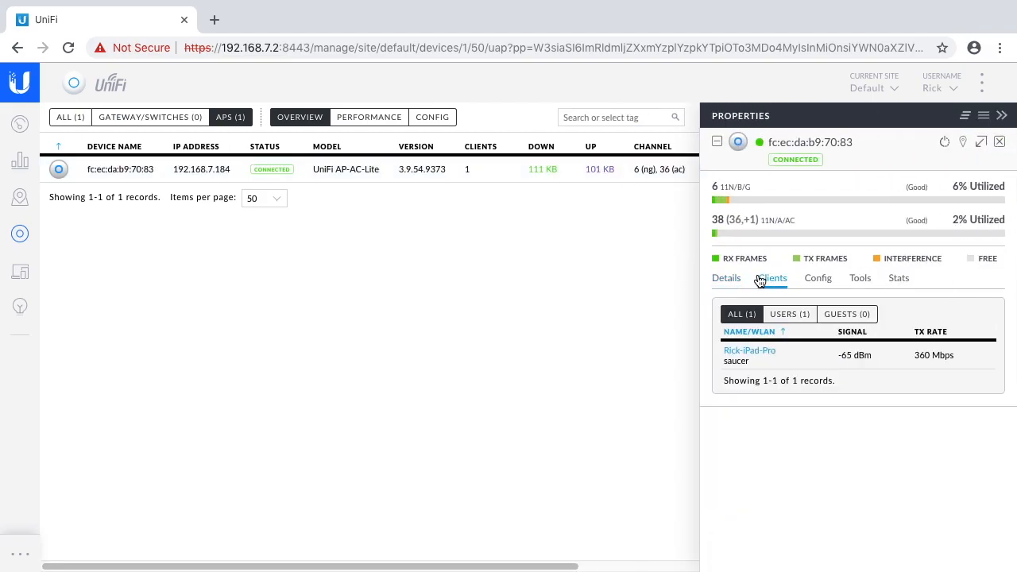
pyautogui.click(762, 353)
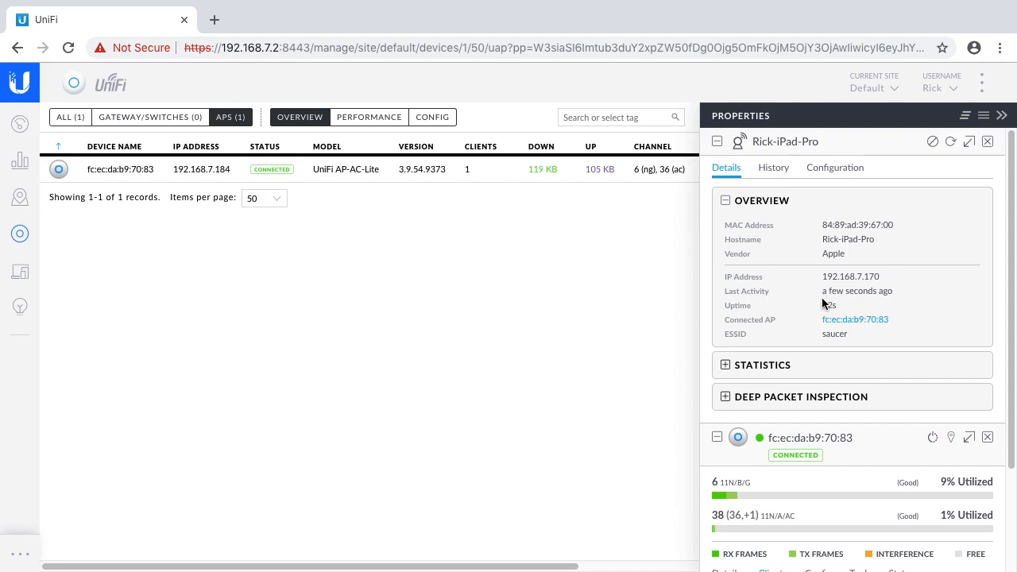
# - Review the iPad client's statistics, then close the client and access point properties
pyautogui.click(742, 365)
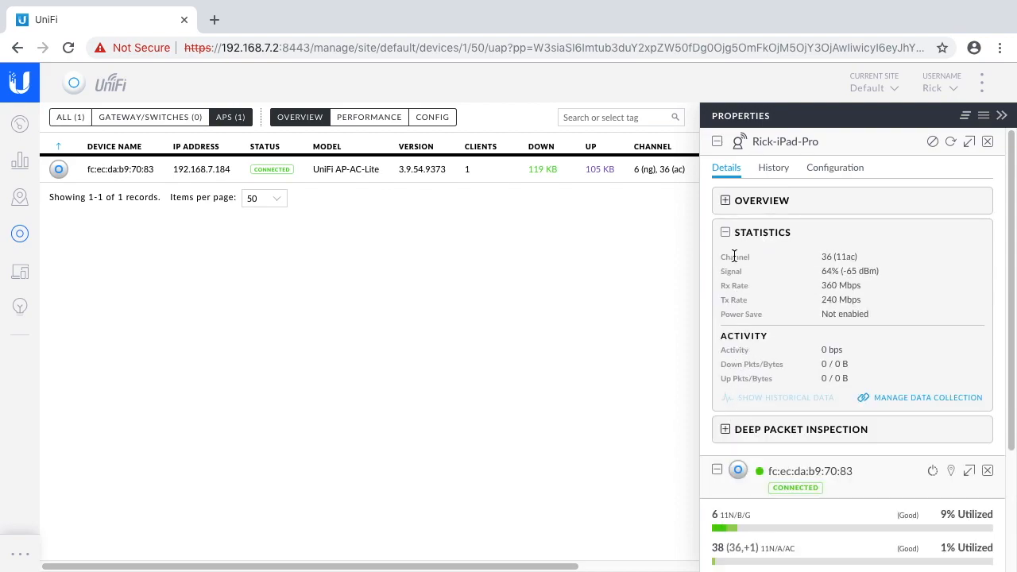
pyautogui.click(725, 232)
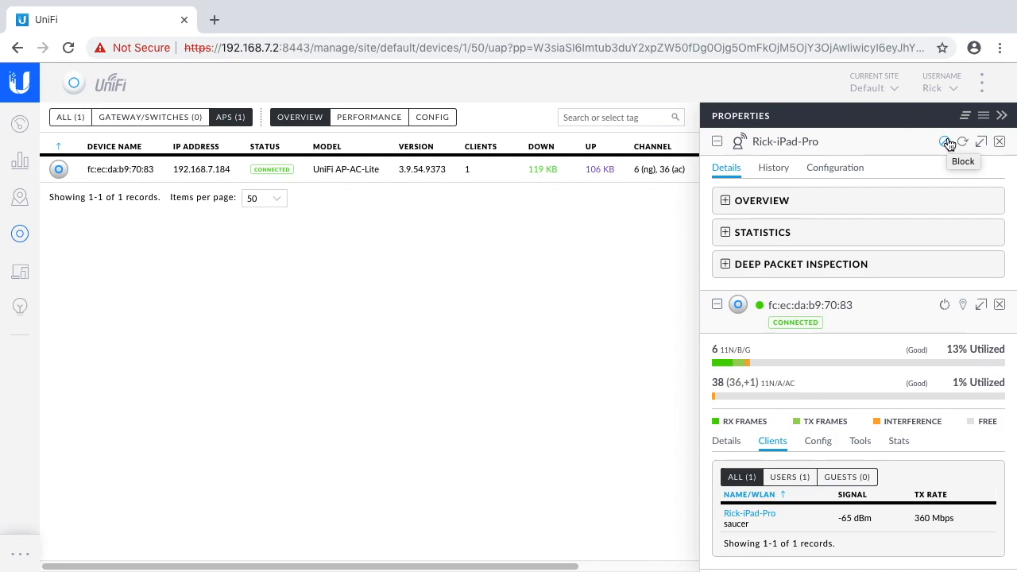
pyautogui.click(1001, 141)
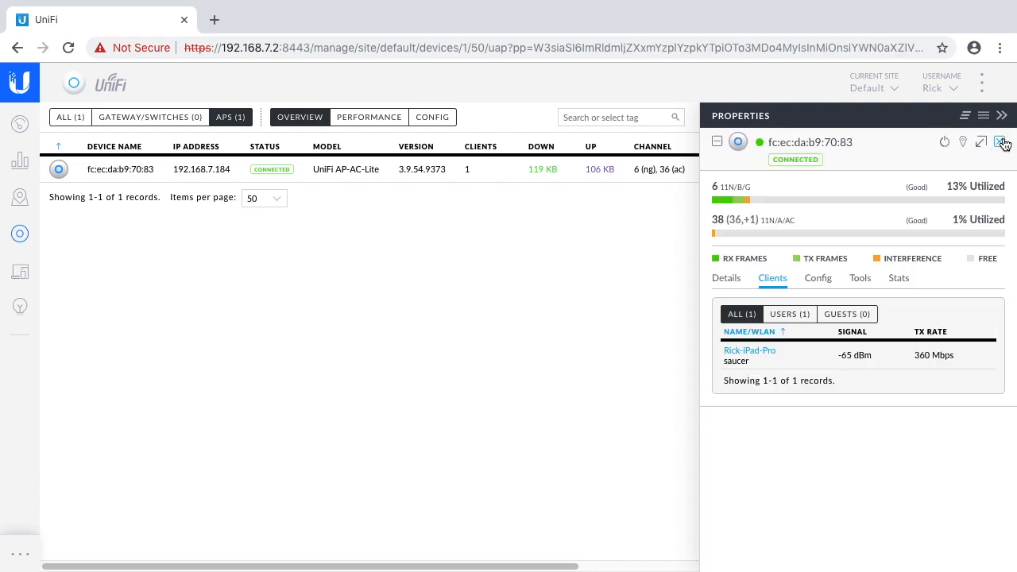
pyautogui.click(1002, 141)
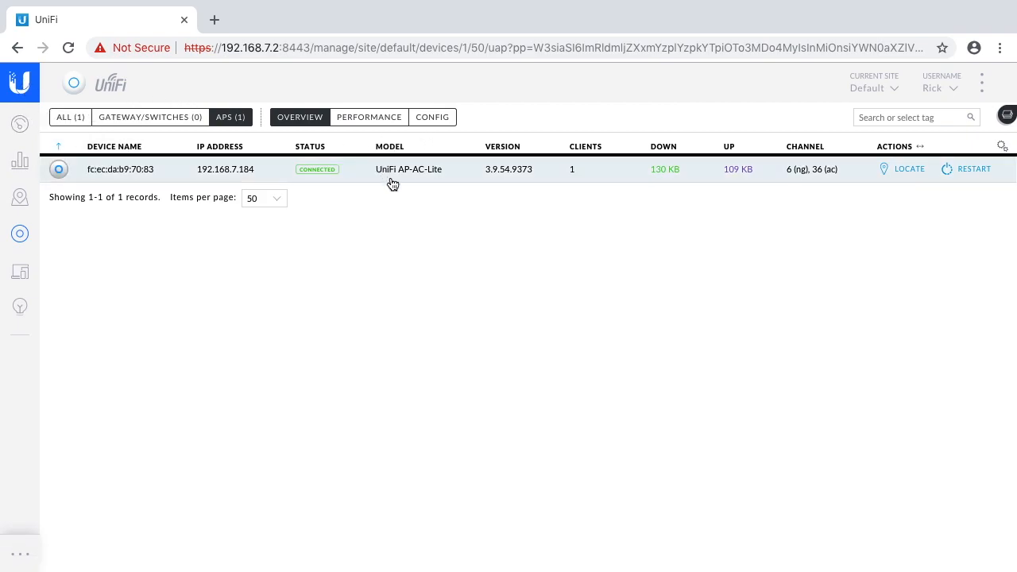
# - Return to the dashboard, then look through the statistics overview down to the recent activities
pyautogui.click(22, 126)
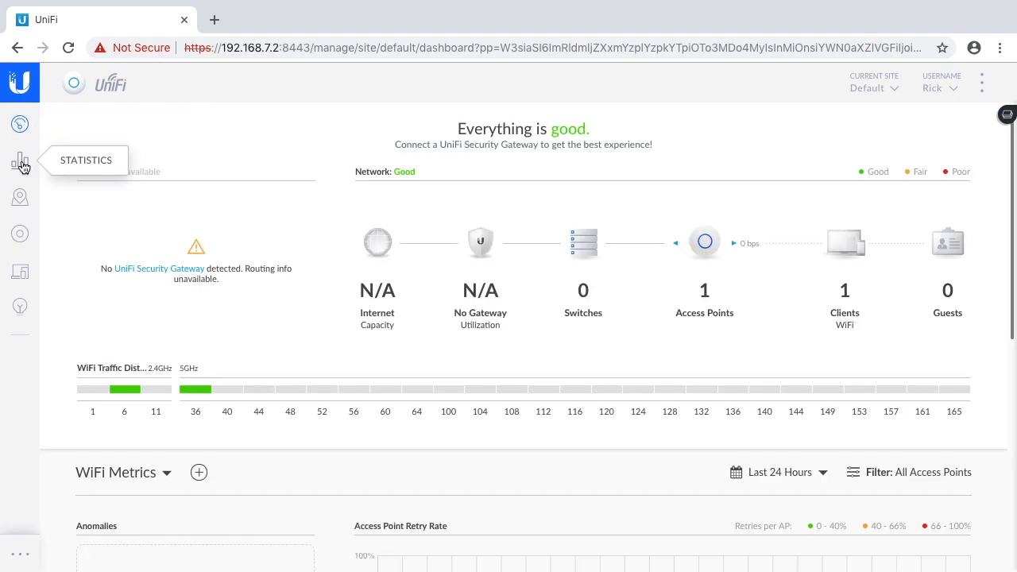
pyautogui.click(21, 164)
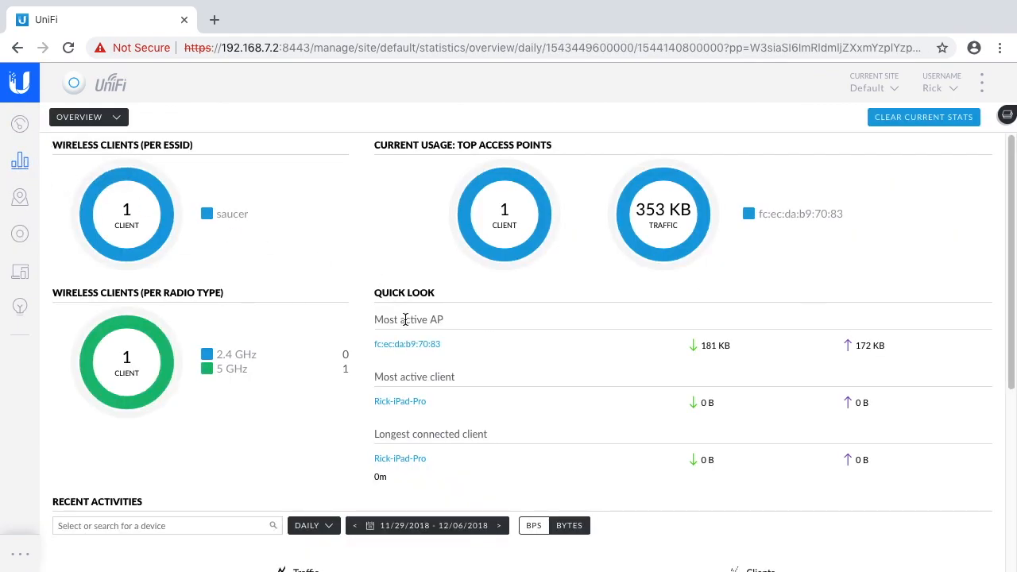
pyautogui.scroll(-4, 397, 317)
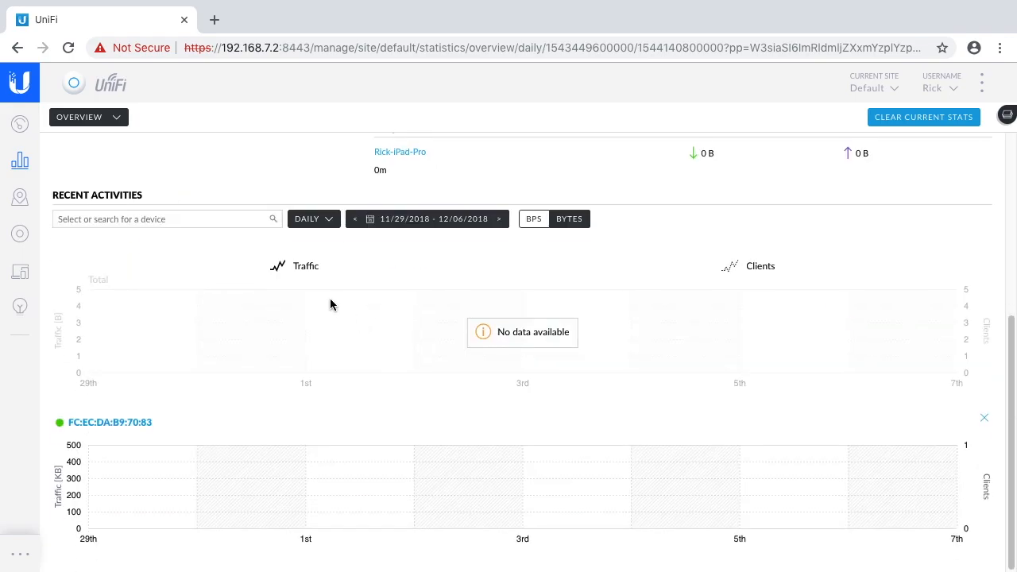
pyautogui.scroll(4, 332, 302)
# - View the Sample floor map, the access point list and the client list one after another
pyautogui.click(24, 198)
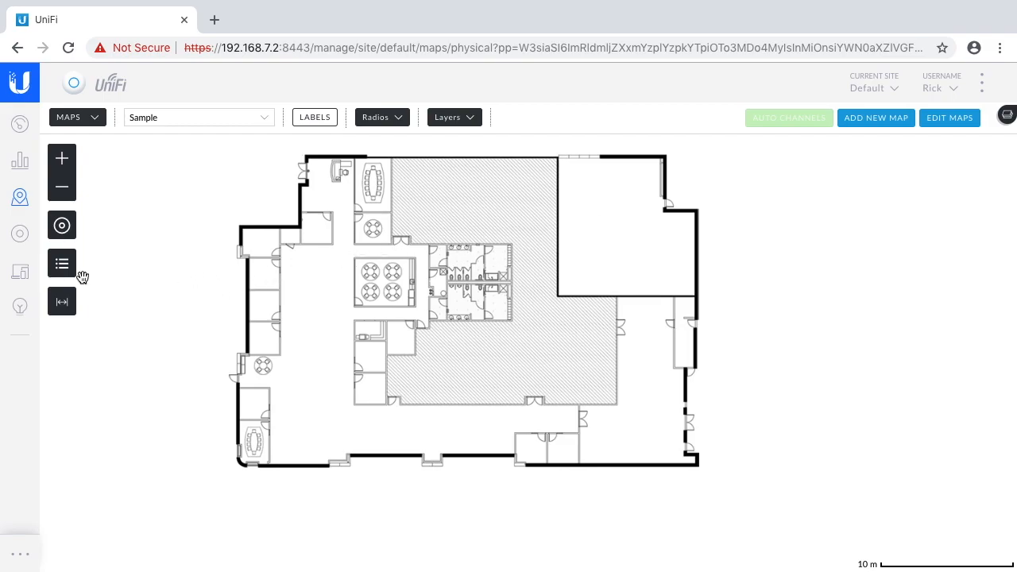
pyautogui.click(21, 236)
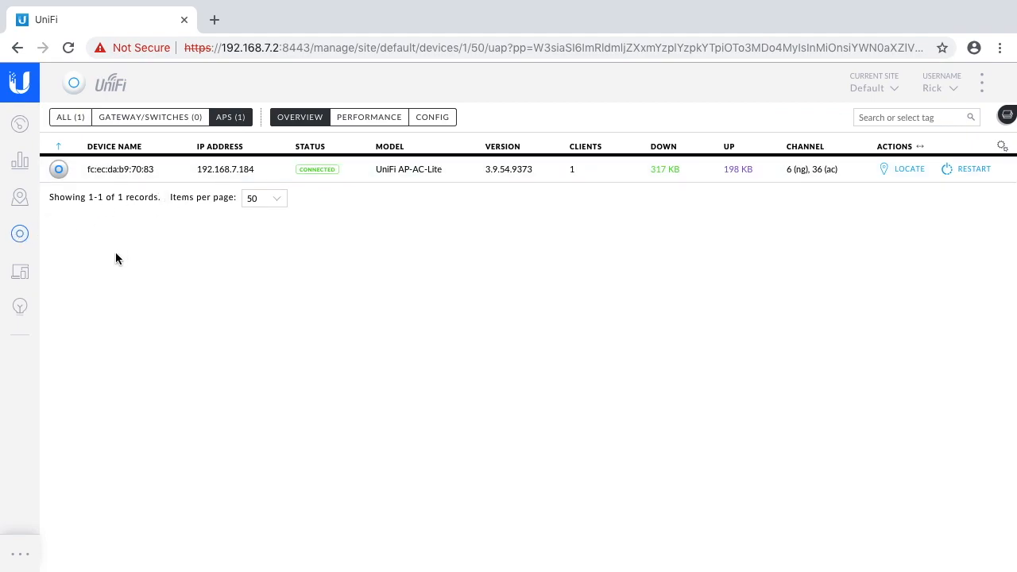
pyautogui.click(26, 274)
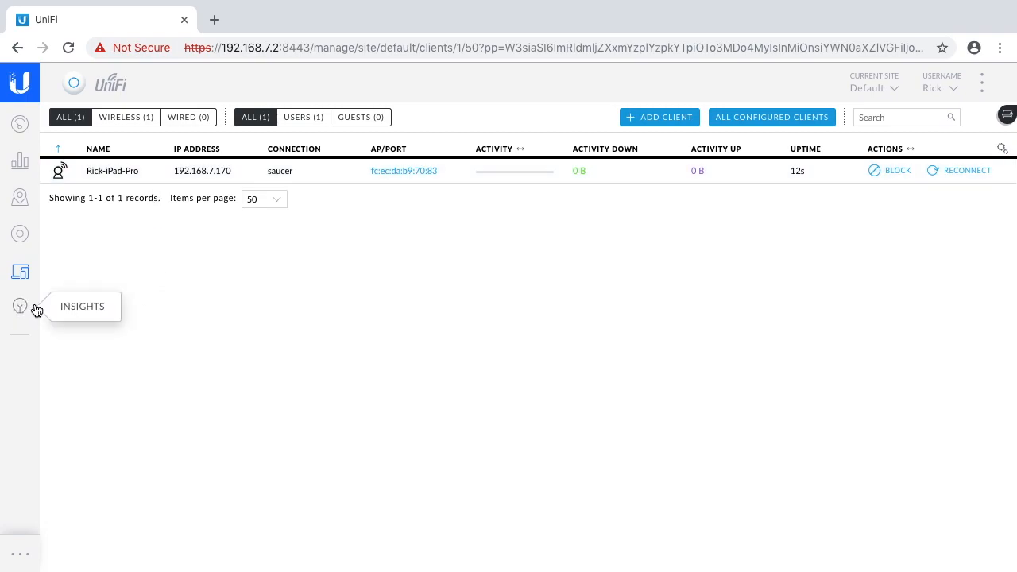
# - View the controller's release notes and dismiss them after opening the site settings
pyautogui.moveTo(27, 550)
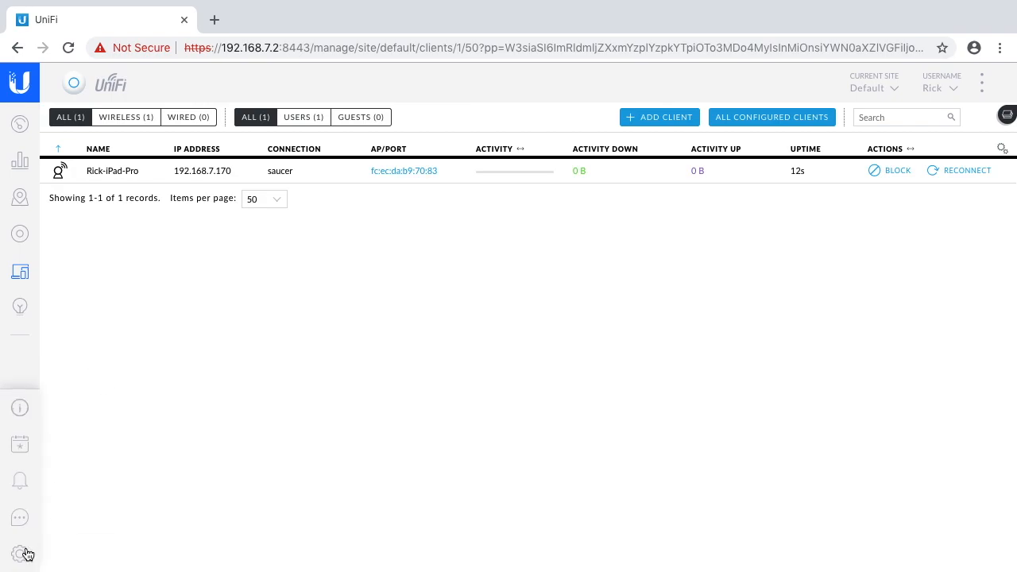
pyautogui.click(22, 410)
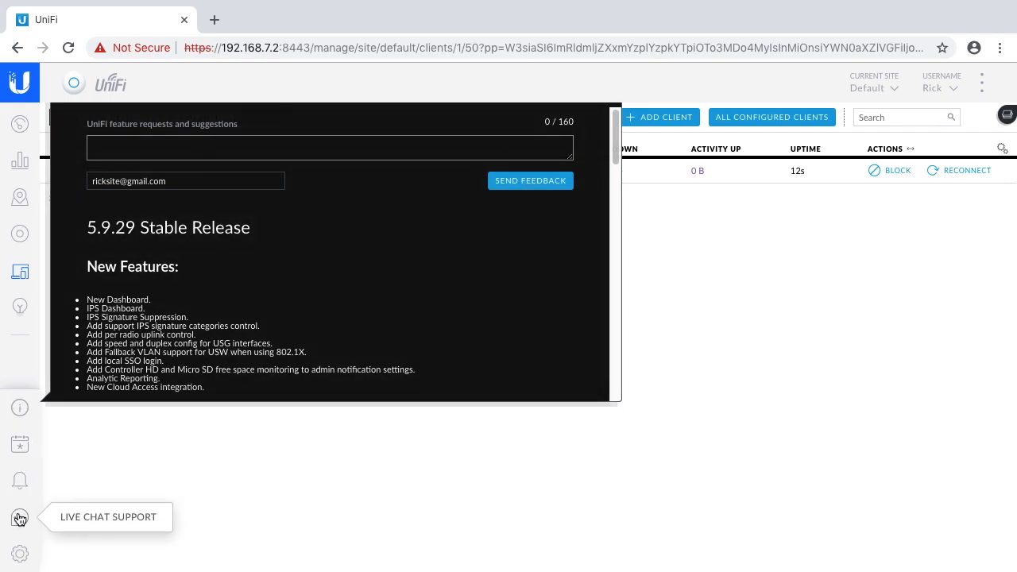
pyautogui.click(21, 554)
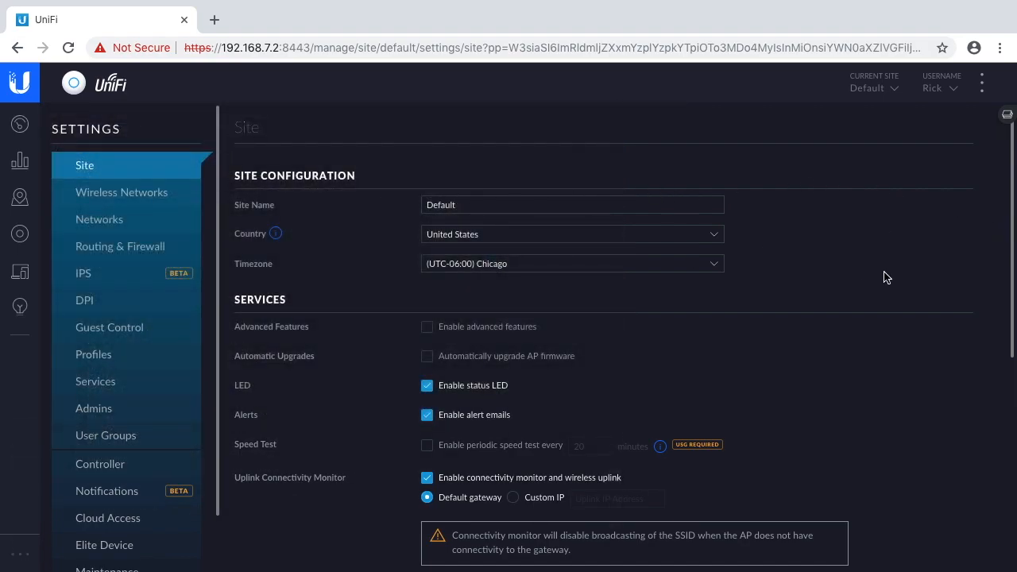
pyautogui.scroll(-1, 822, 302)
pyautogui.scroll(1, 774, 295)
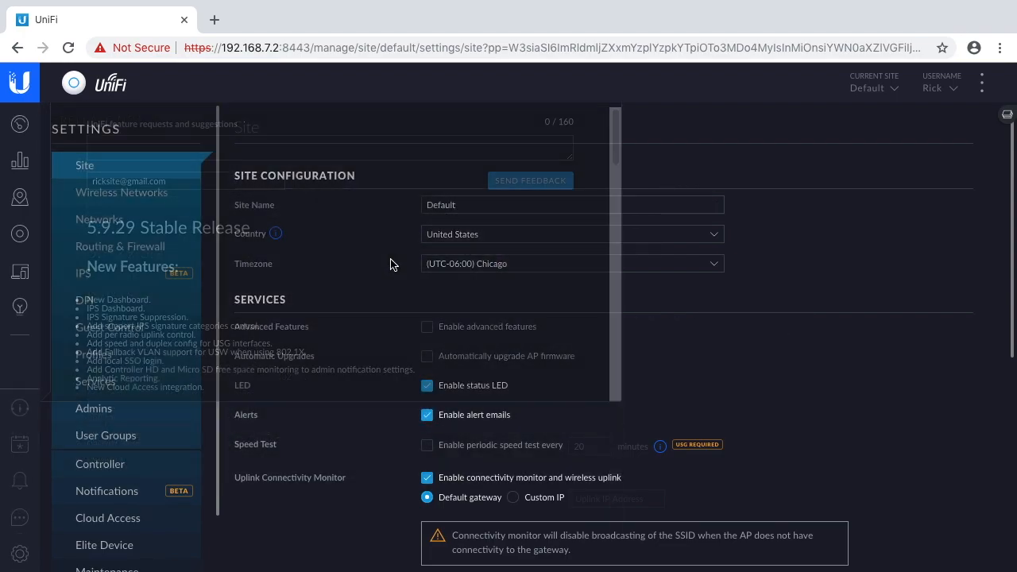
pyautogui.click(17, 411)
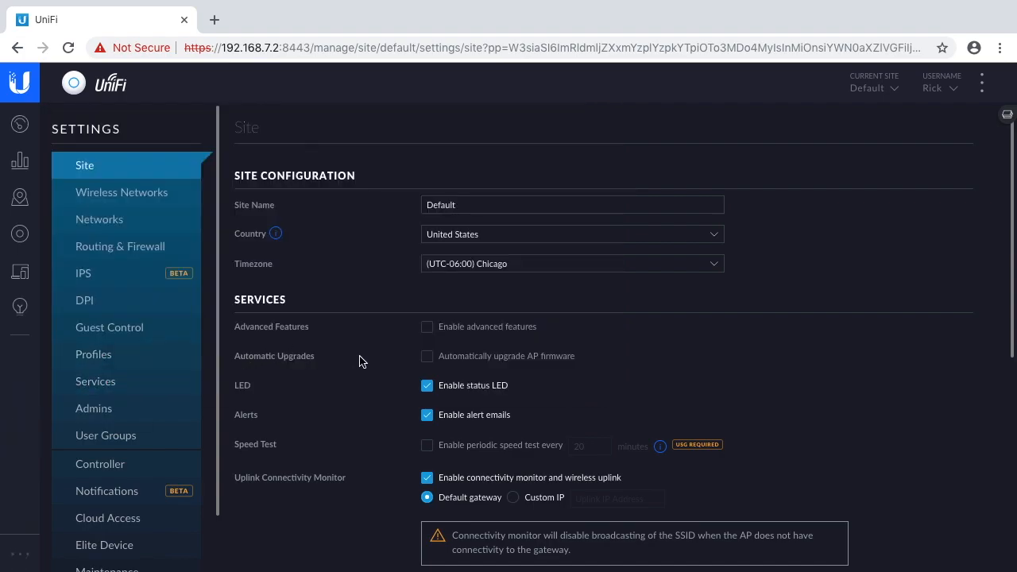
# - Examine the site settings for services, remote logging, provider capabilities and device authentication
pyautogui.scroll(-3, 402, 376)
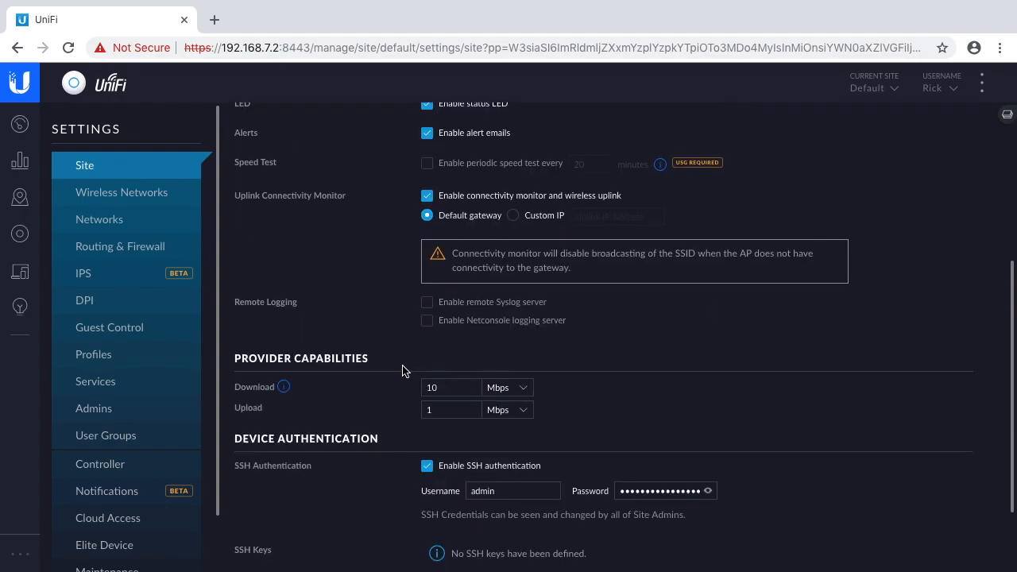
pyautogui.scroll(-1, 402, 373)
pyautogui.scroll(-1, 372, 404)
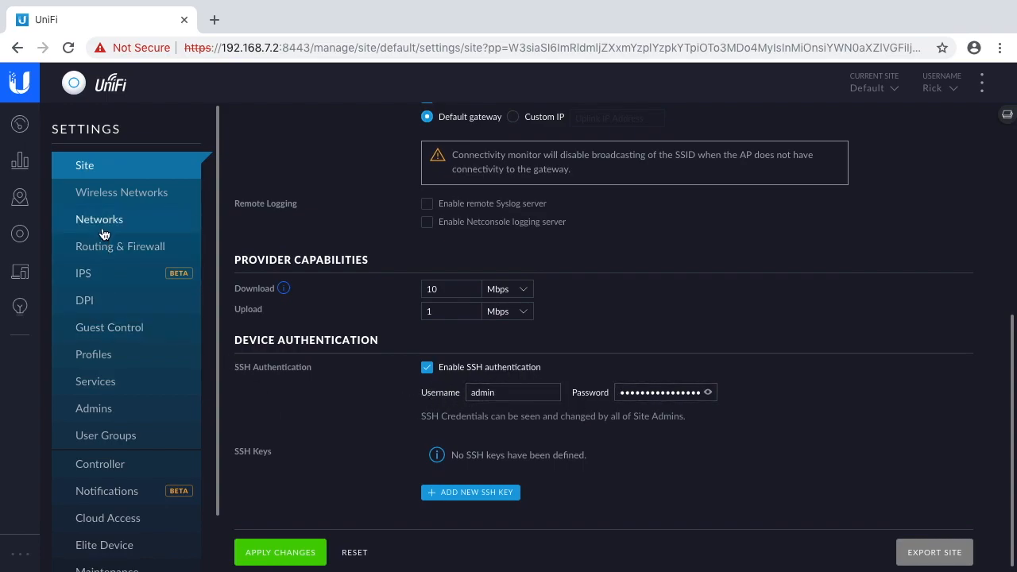
# - Go to the wireless networks settings and open the saucer network for editing
pyautogui.scroll(-1, 168, 414)
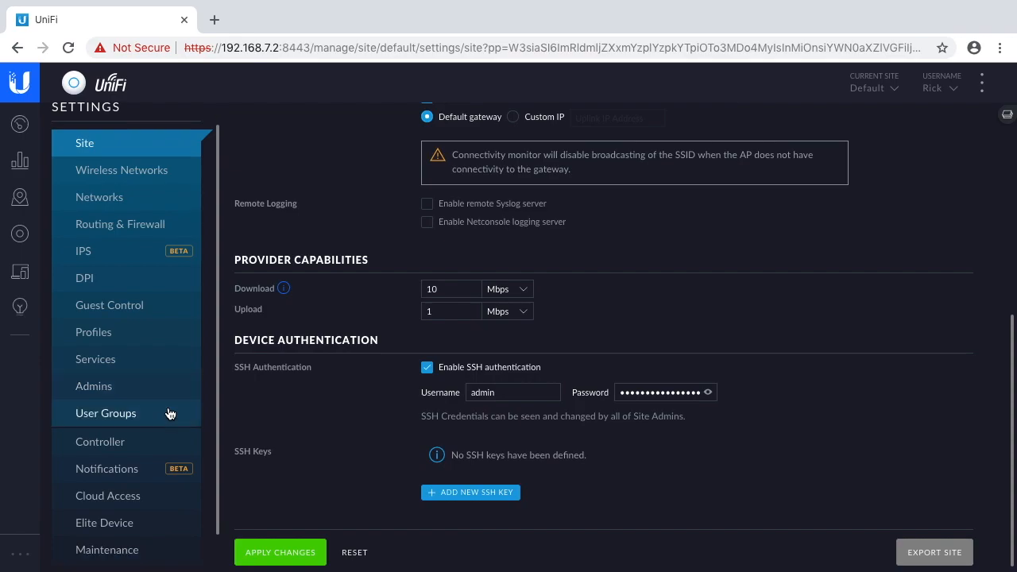
pyautogui.click(110, 160)
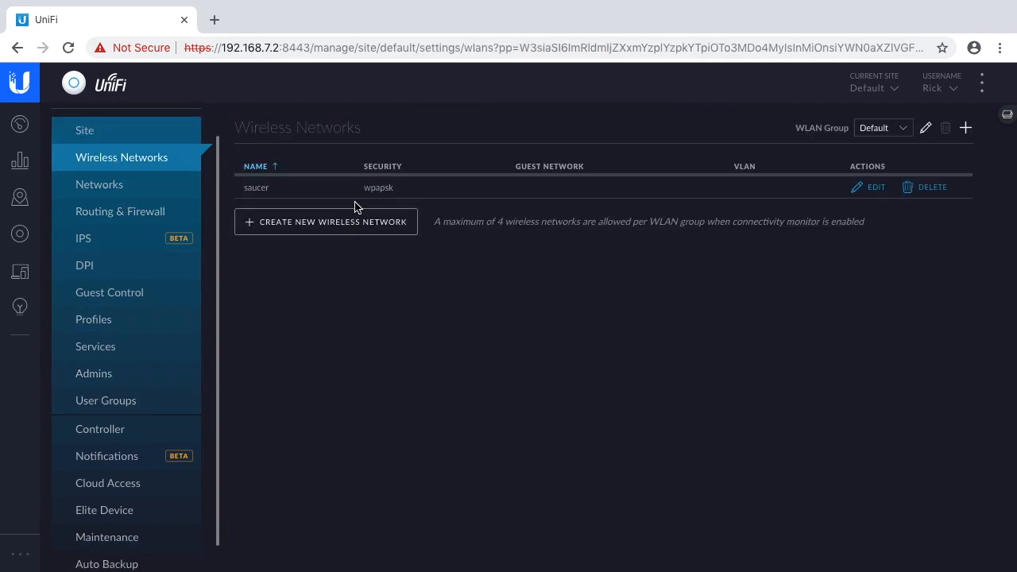
pyautogui.click(874, 191)
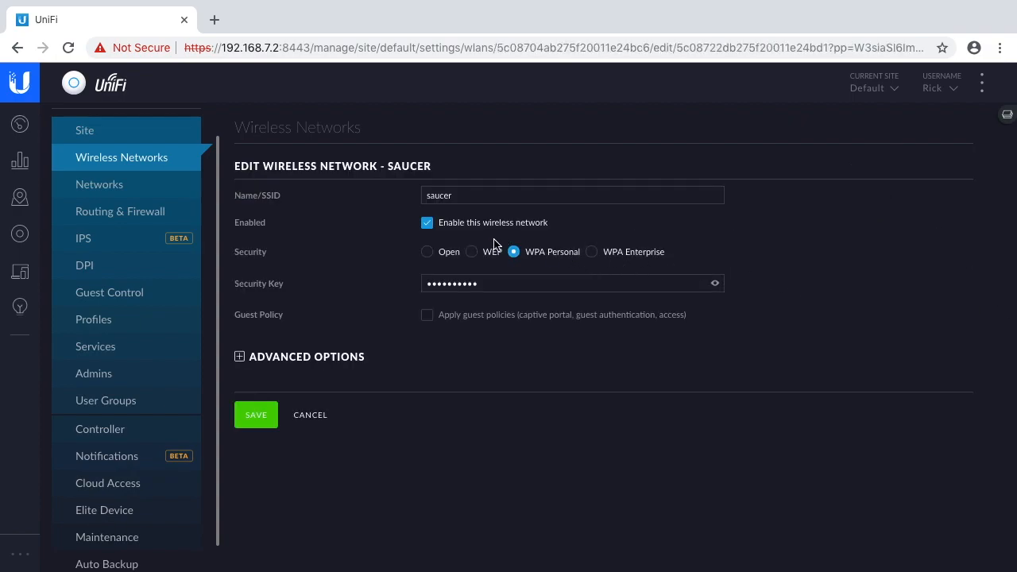
# - Expand the saucer network's advanced options and review them, including VLAN, fast roaming, WPA mode and scheduling
pyautogui.click(504, 283)
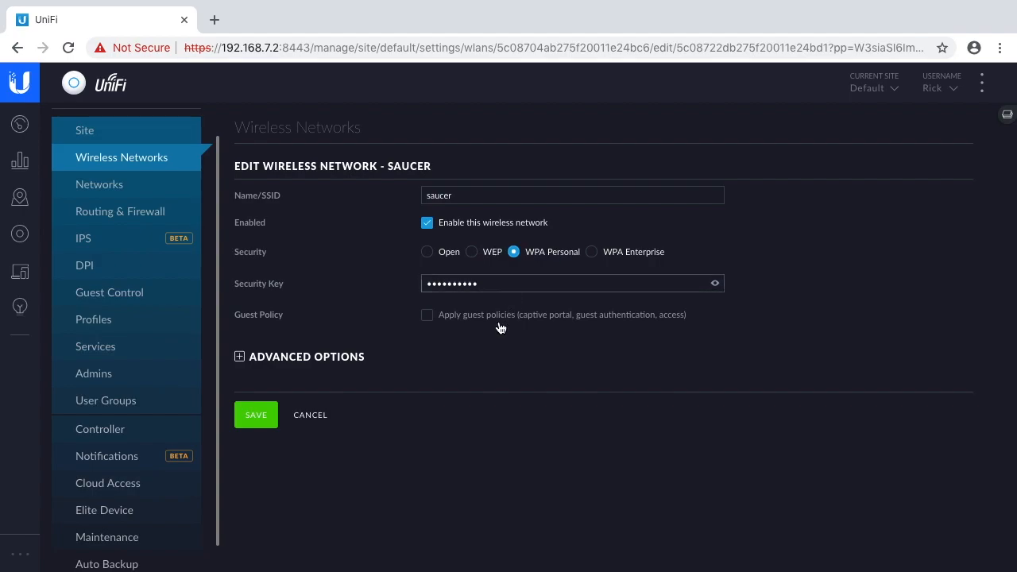
pyautogui.click(240, 362)
pyautogui.scroll(-1, 397, 425)
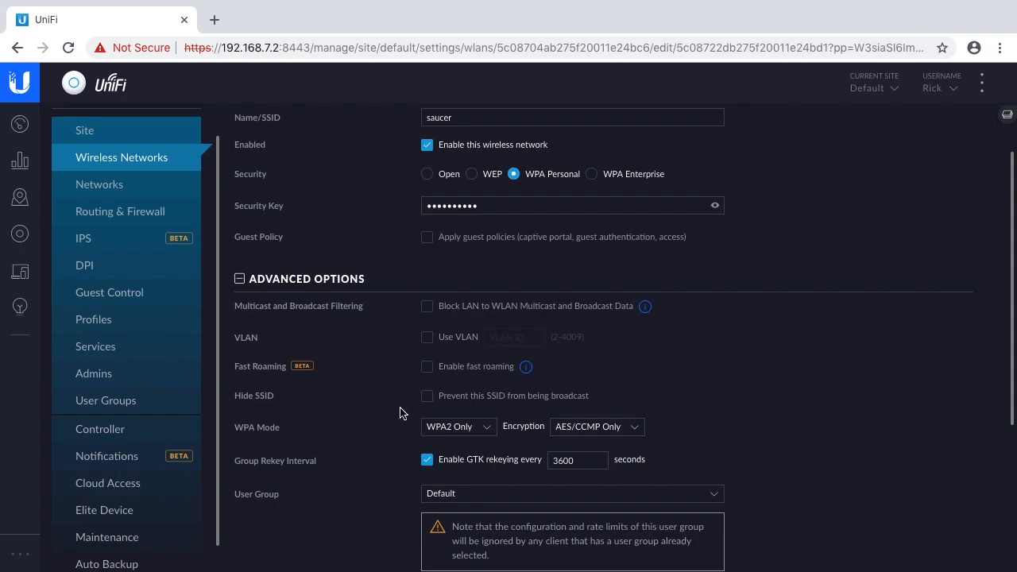
pyautogui.scroll(-1, 391, 416)
pyautogui.scroll(-3, 391, 416)
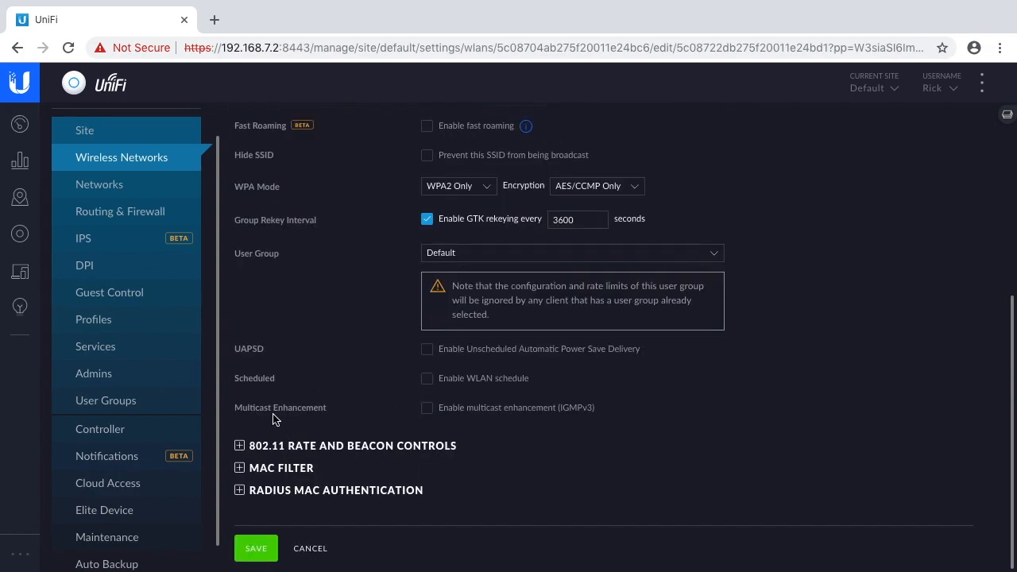
pyautogui.scroll(4, 268, 428)
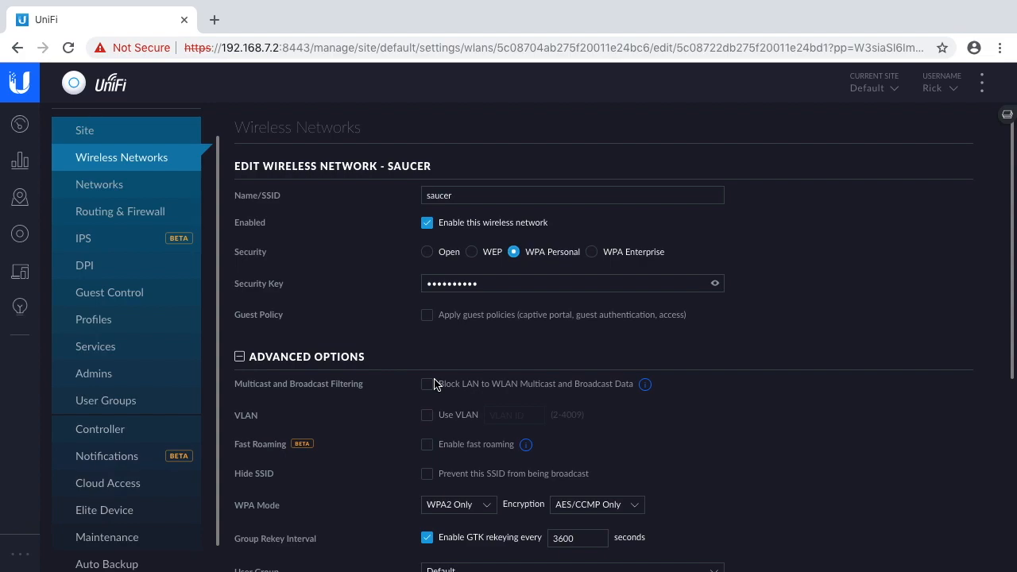
# - Try applying guest policies to the saucer network, then turn the option off again
pyautogui.click(427, 314)
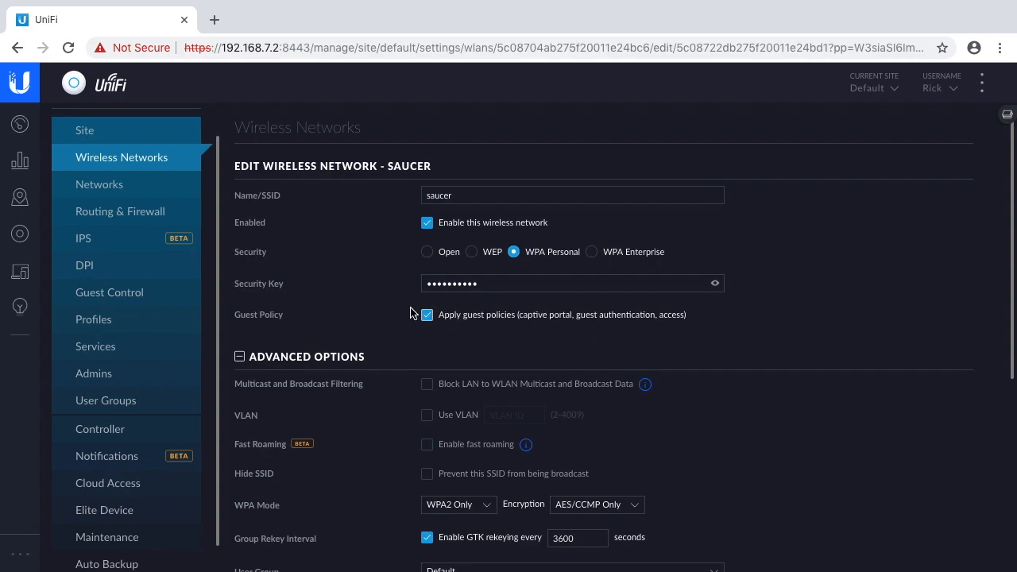
pyautogui.click(428, 316)
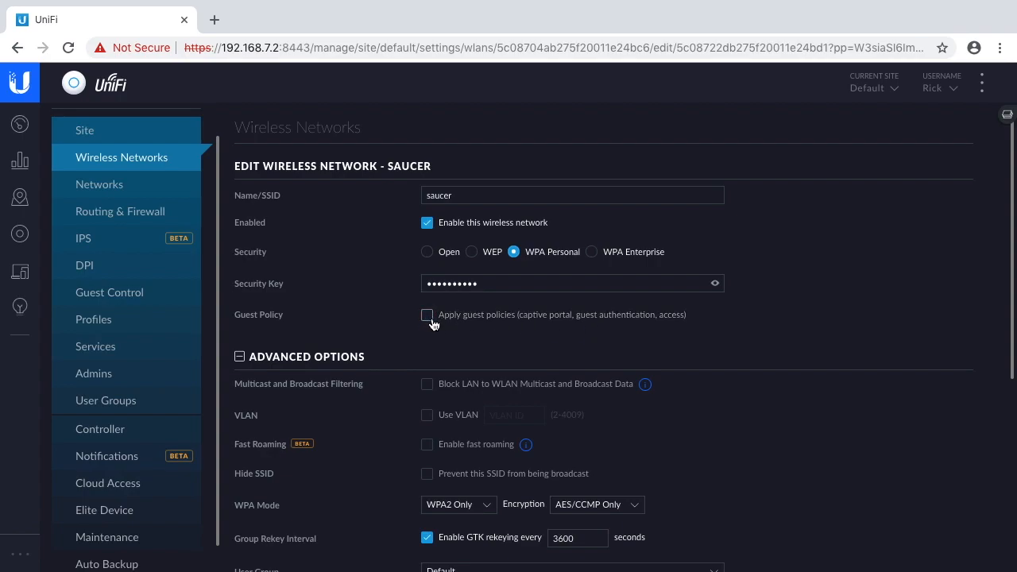